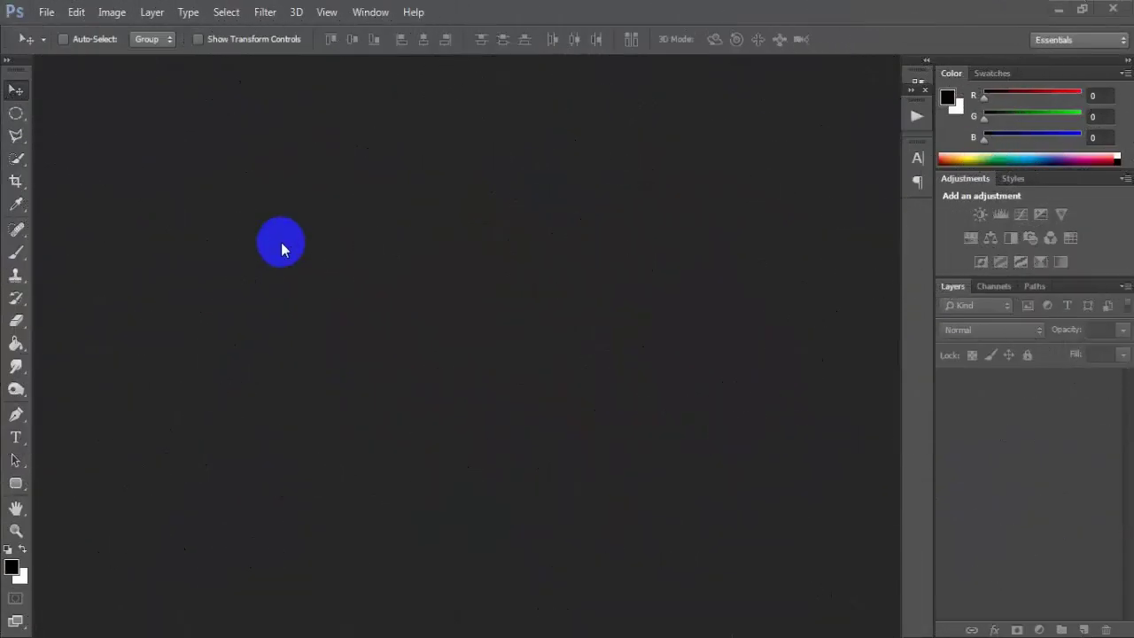
- Open the photo 1 (4).jpg from disk as the Background layer
{"action": "left_click", "coordinate": [44, 13]}
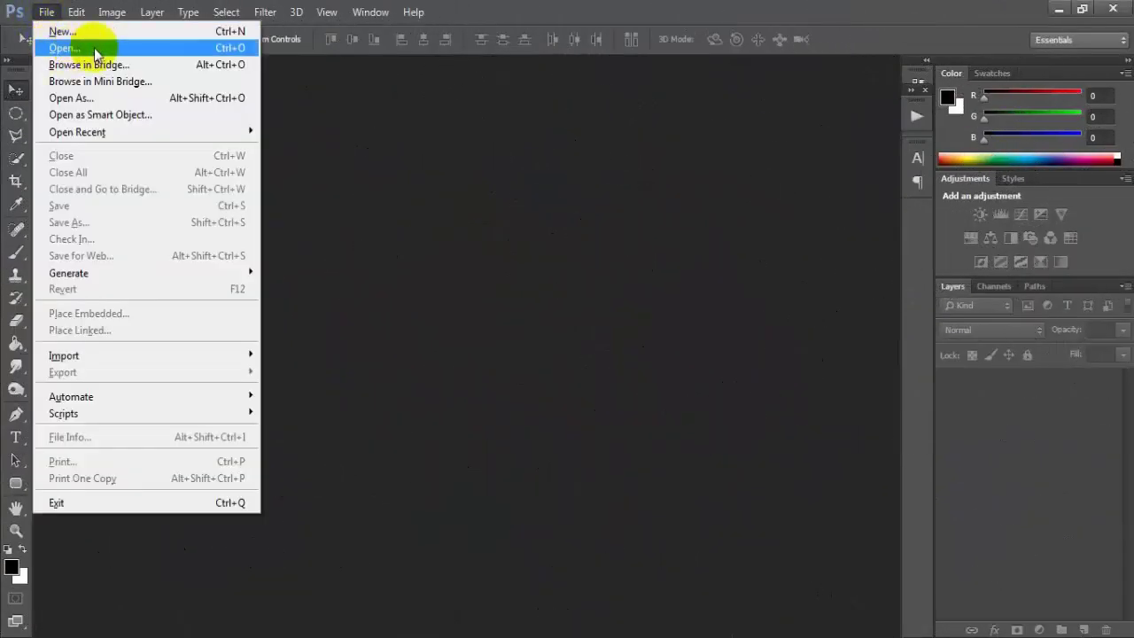
{"action": "left_click", "coordinate": [64, 48]}
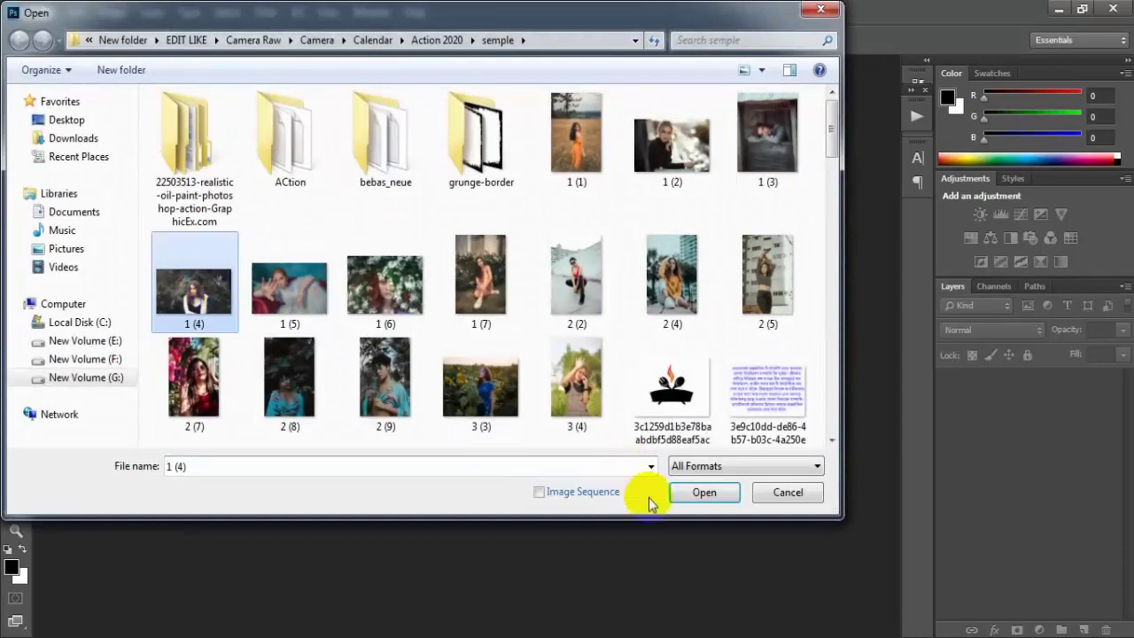
{"action": "left_click", "coordinate": [693, 496]}
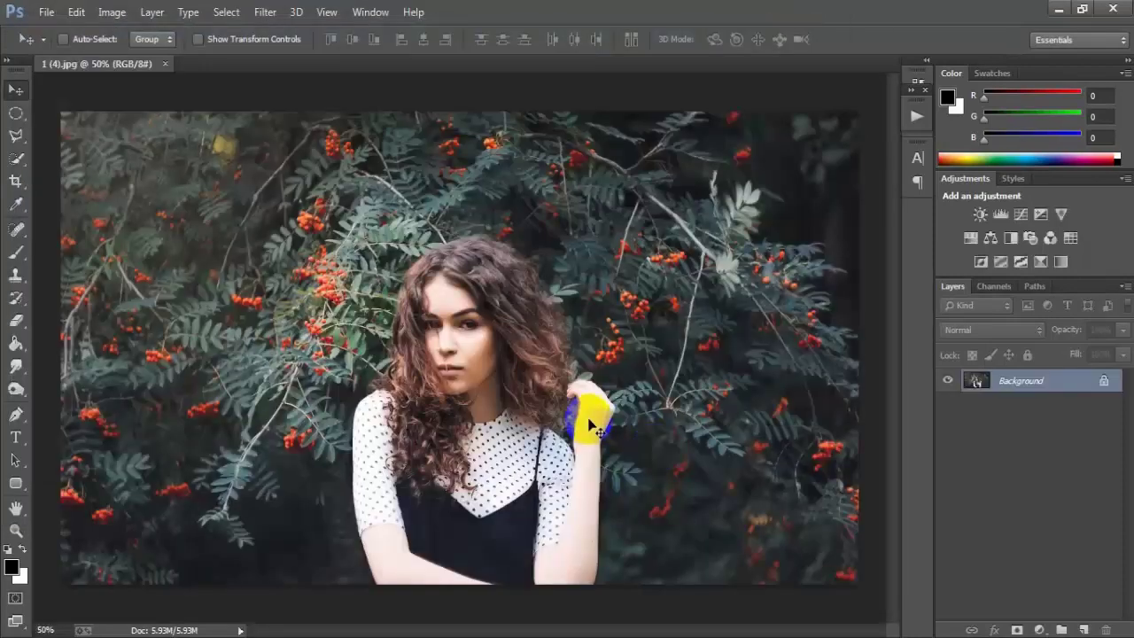
- Zoom out and duplicate the Background layer into Layer 1
{"action": "key", "text": "ctrl+minus"}
{"action": "key", "text": "ctrl+j"}
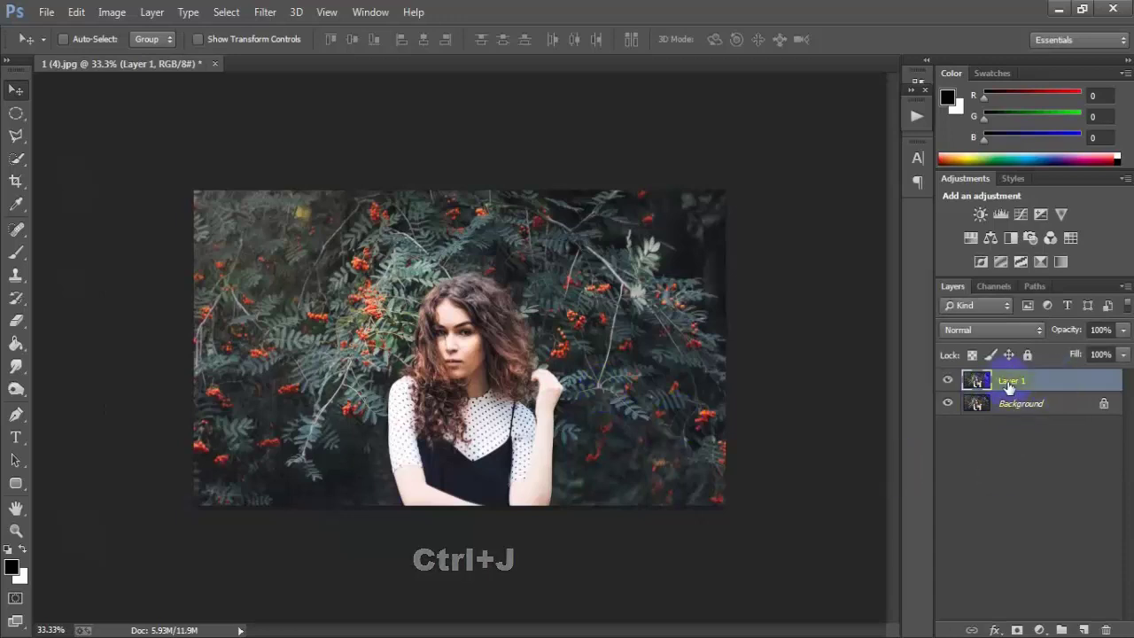
{"action": "left_click", "coordinate": [265, 11]}
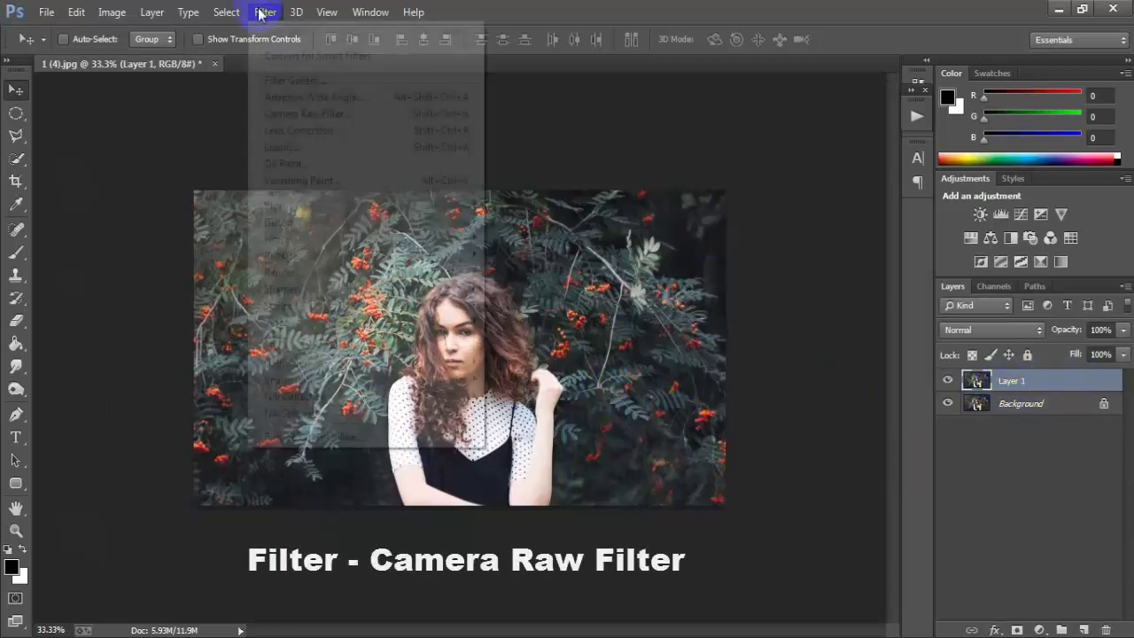
- Apply the Camera Raw Filter with Temperature +20, Tint -10 and Contrast -40
{"action": "left_click", "coordinate": [345, 116]}
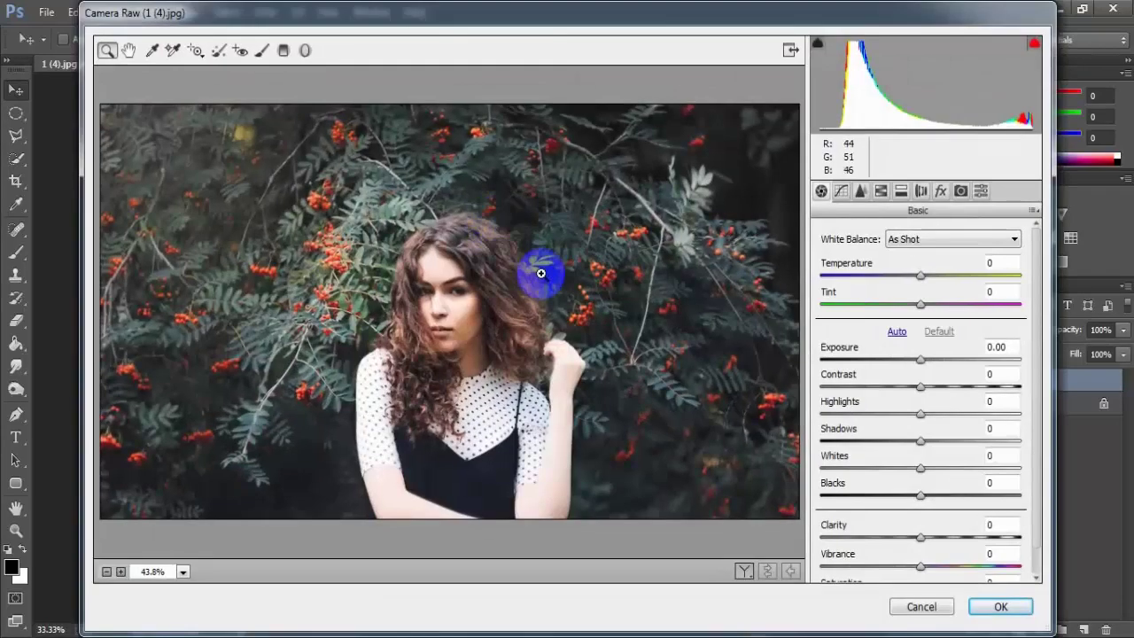
{"action": "left_click_drag", "start_coordinate": [920, 275], "coordinate": [941, 280]}
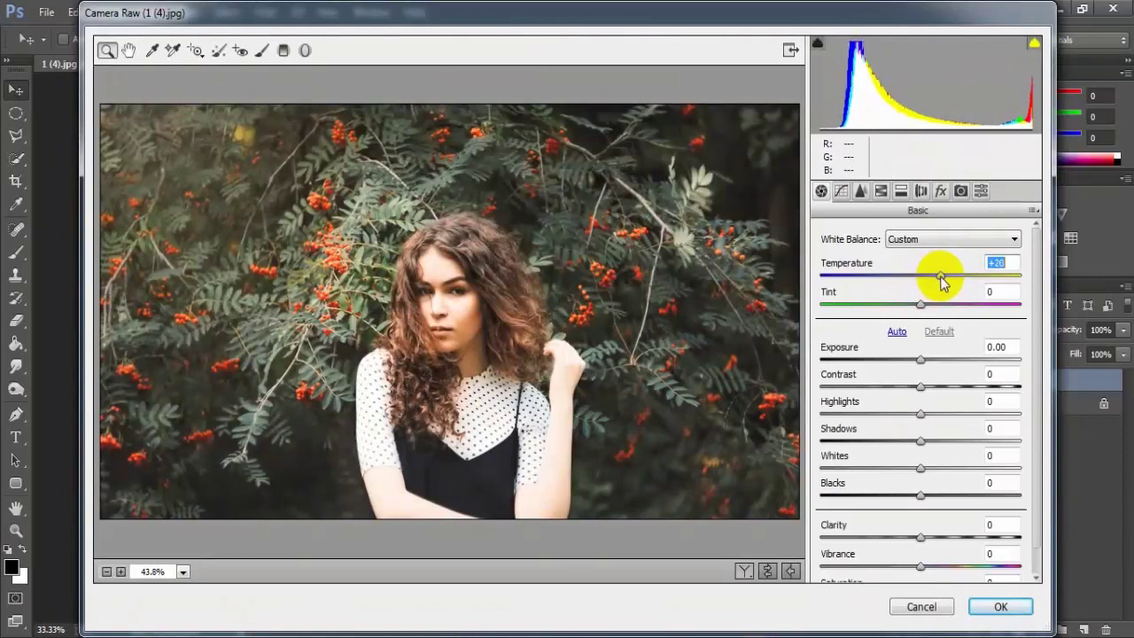
{"action": "left_click_drag", "start_coordinate": [942, 281], "coordinate": [915, 309]}
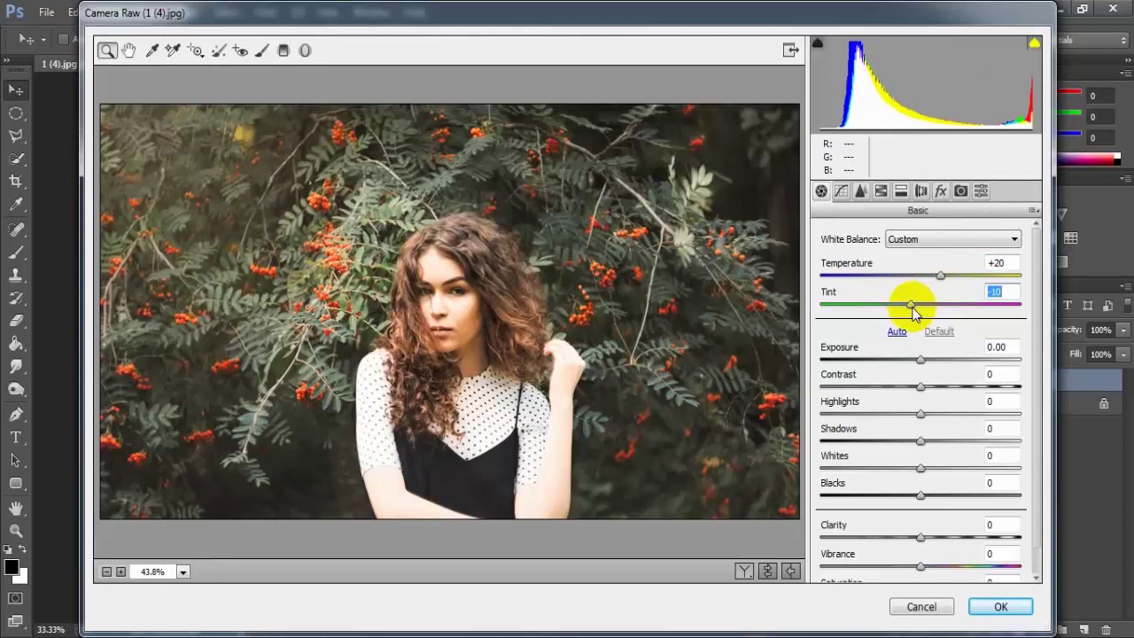
{"action": "left_click_drag", "start_coordinate": [919, 387], "coordinate": [881, 392]}
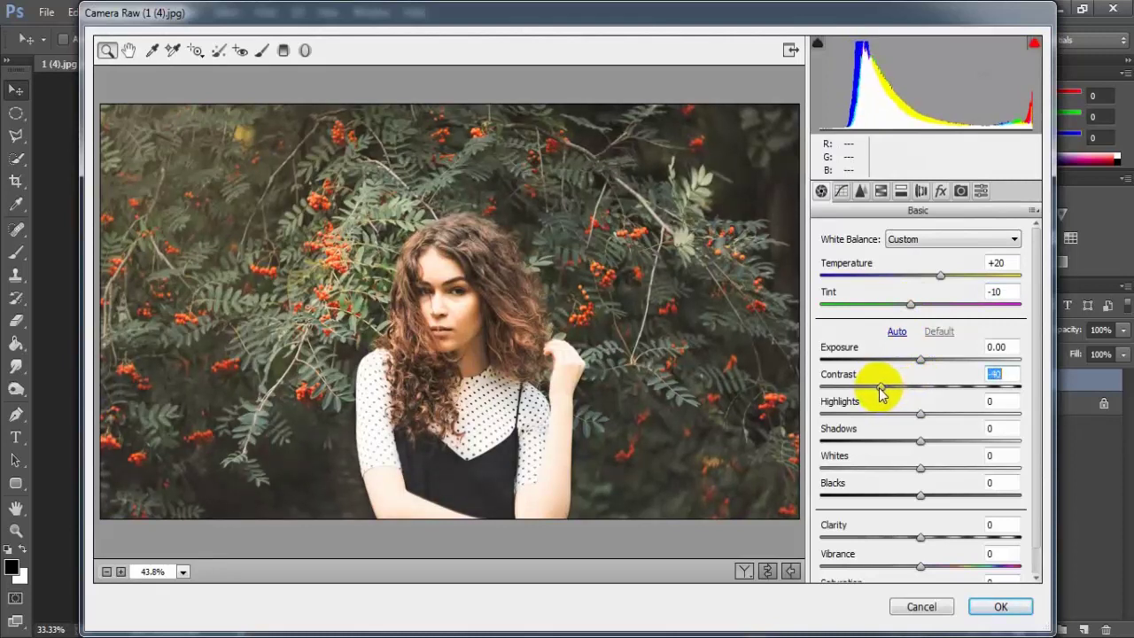
{"action": "left_click_drag", "start_coordinate": [882, 392], "coordinate": [884, 393]}
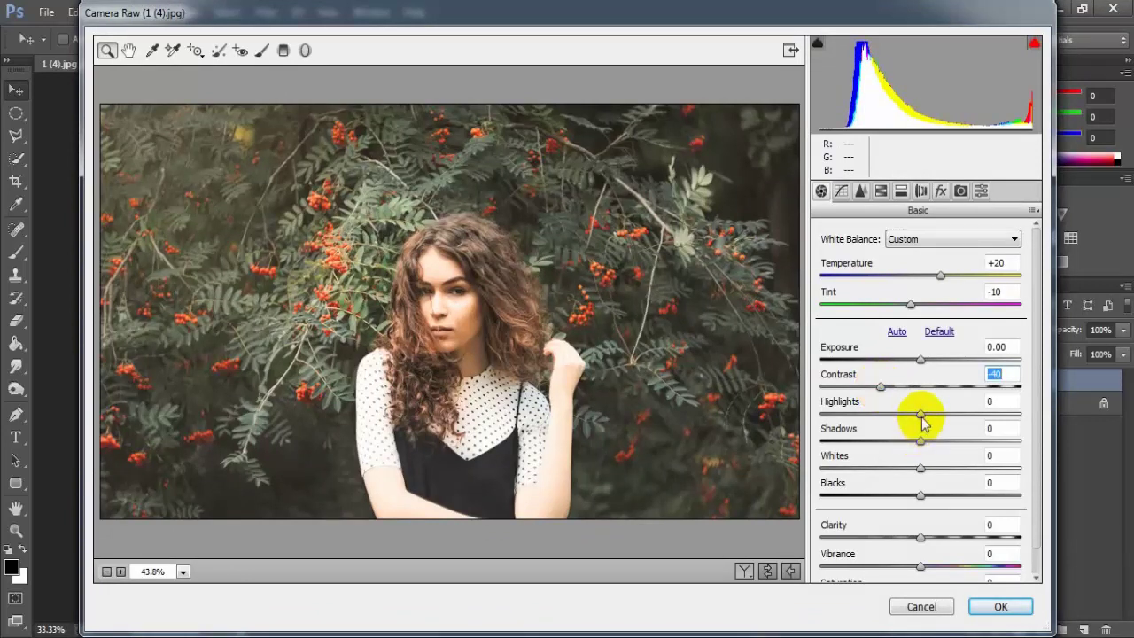
- Set Highlights -30, Shadows +20, Blacks -50 and Vibrance -12
{"action": "left_click_drag", "start_coordinate": [922, 419], "coordinate": [891, 419]}
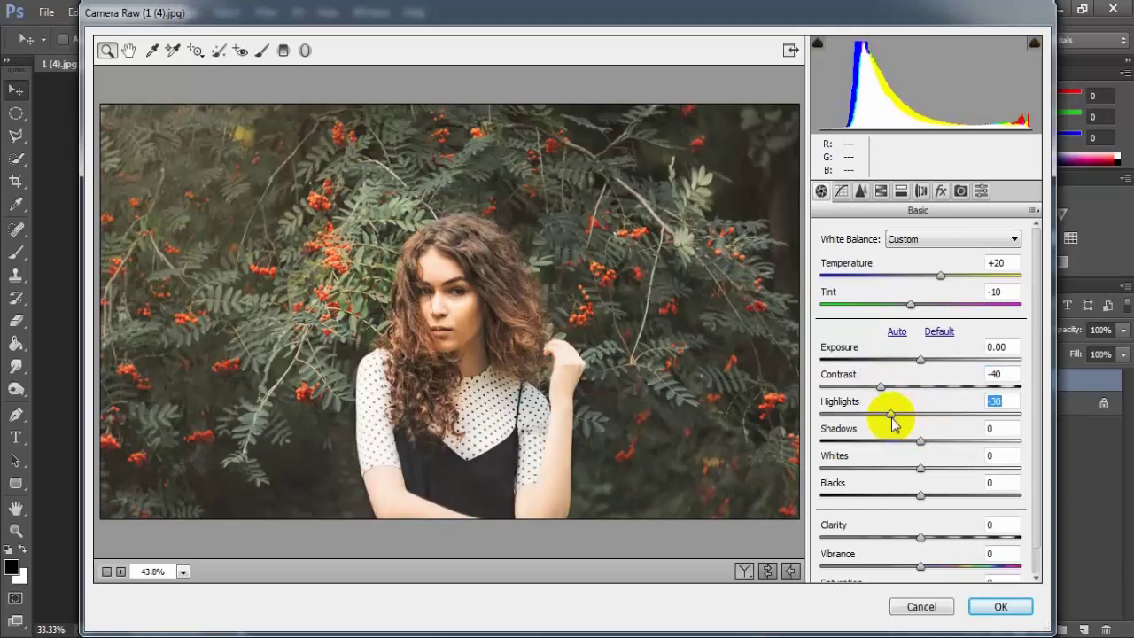
{"action": "left_click_drag", "start_coordinate": [922, 441], "coordinate": [936, 449]}
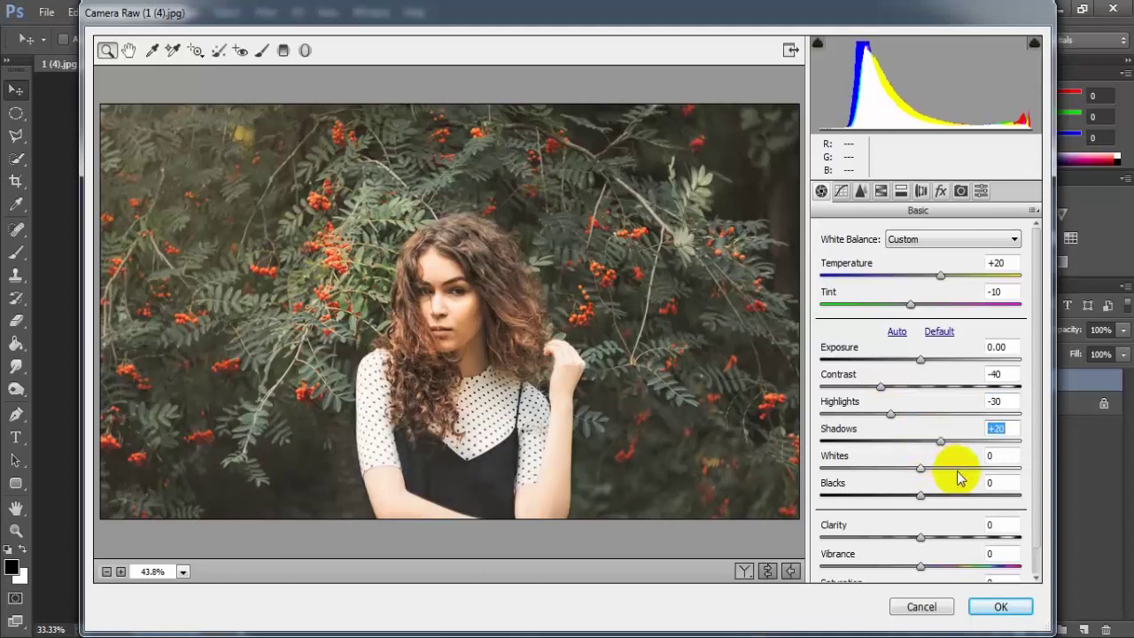
{"action": "left_click_drag", "start_coordinate": [1035, 433], "coordinate": [1040, 498]}
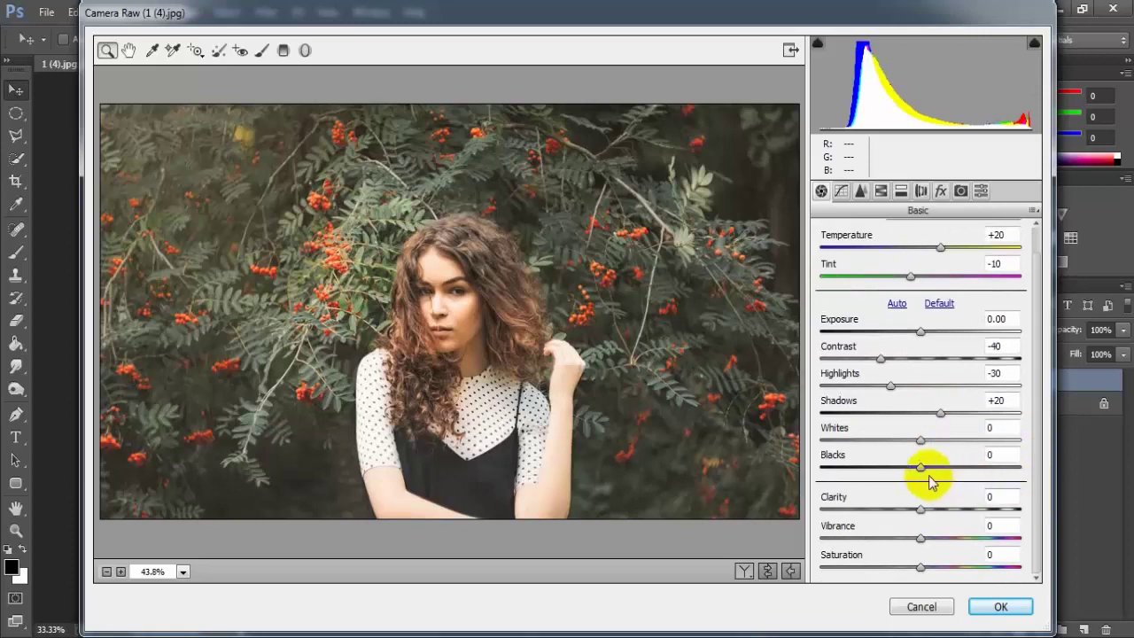
{"action": "left_click_drag", "start_coordinate": [920, 467], "coordinate": [867, 476]}
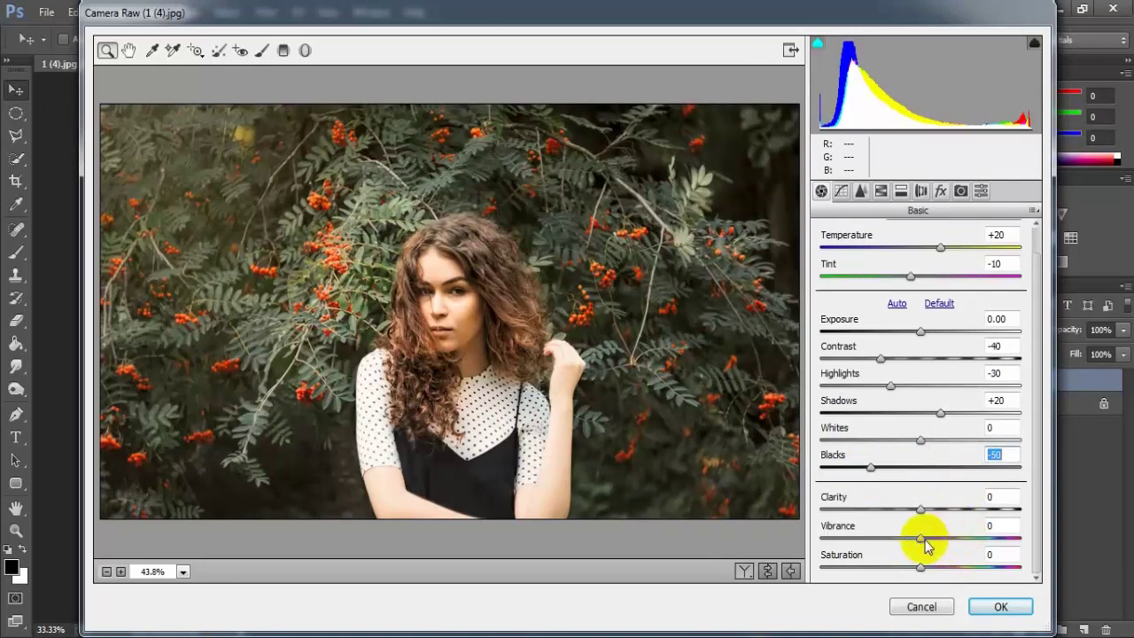
{"action": "left_click_drag", "start_coordinate": [921, 545], "coordinate": [911, 544]}
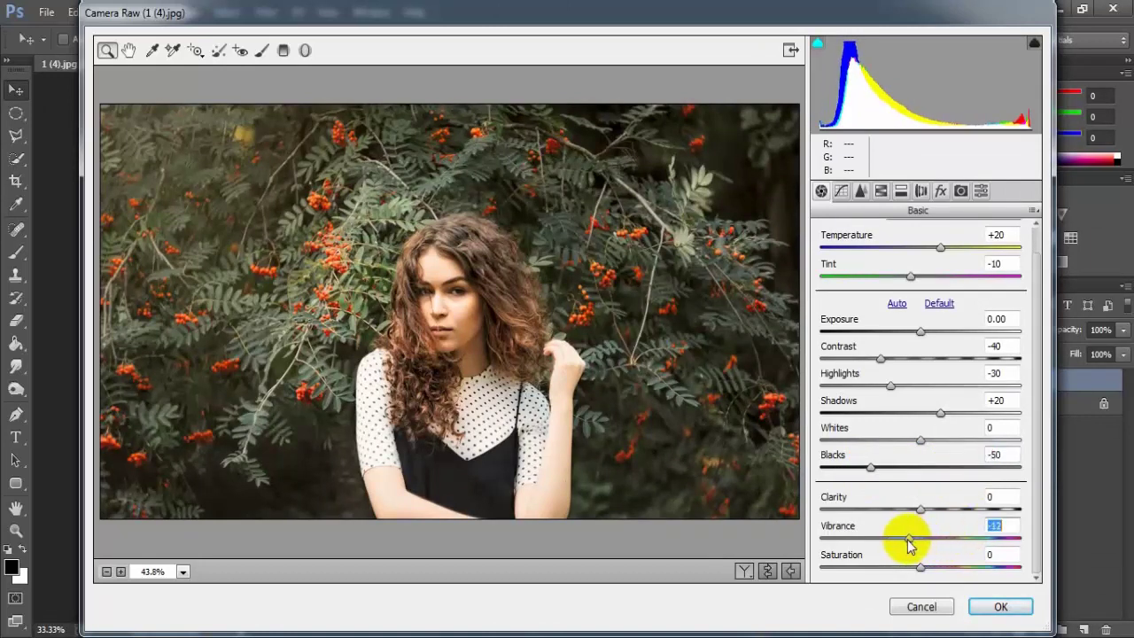
{"action": "left_click", "coordinate": [997, 526]}
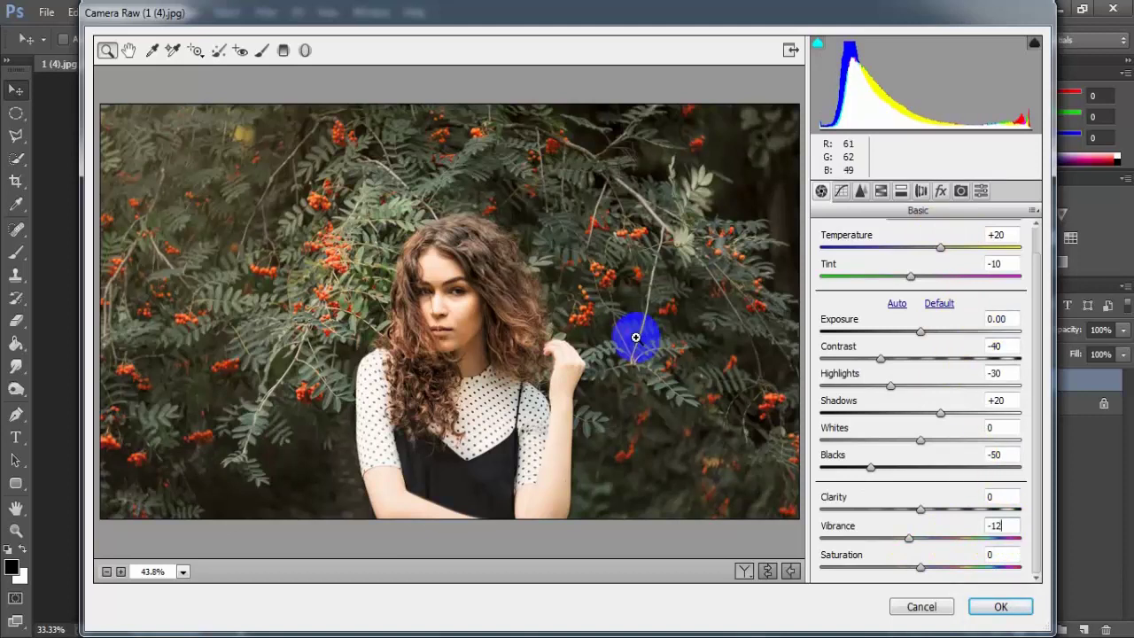
- Build a custom tone curve with points at 135/119 and 185/183
{"action": "left_click", "coordinate": [841, 192]}
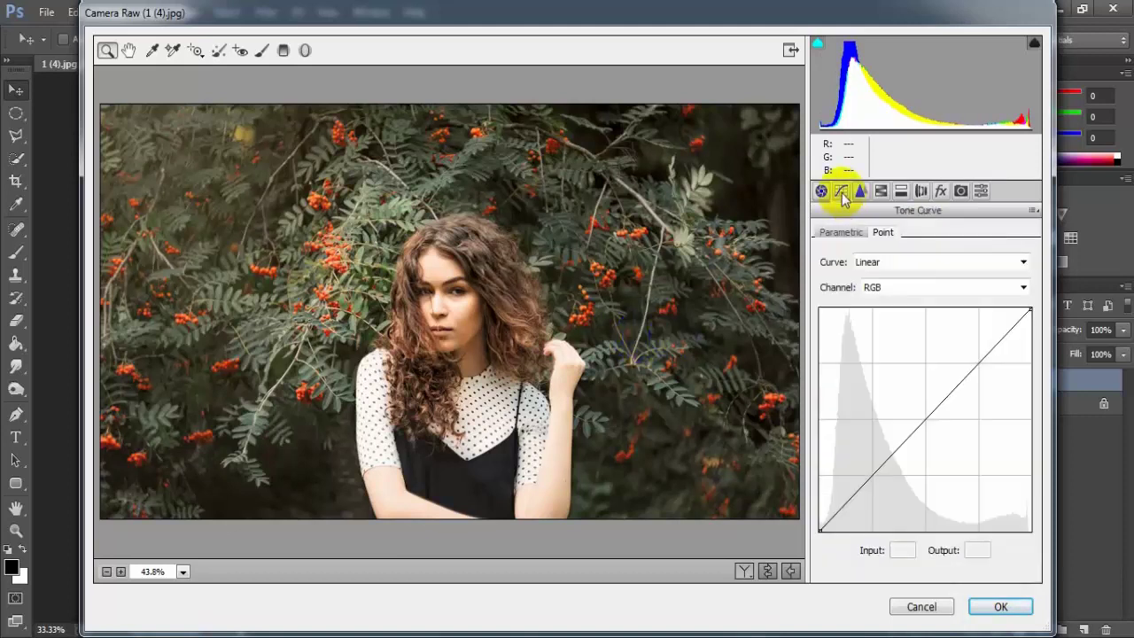
{"action": "left_click_drag", "start_coordinate": [932, 412], "coordinate": [932, 425]}
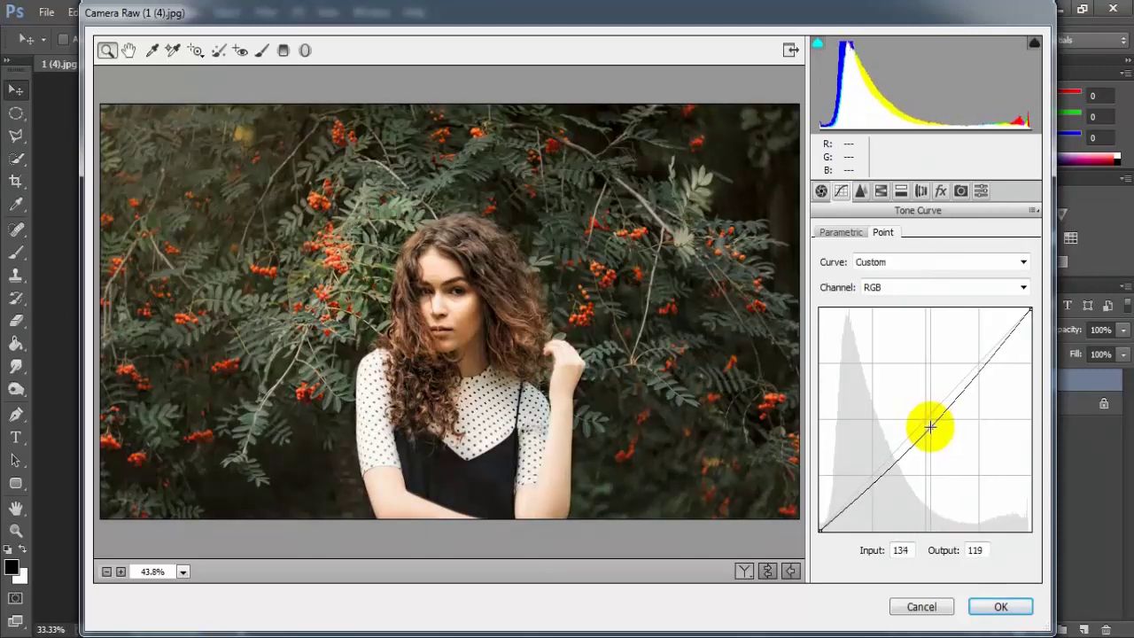
{"action": "left_click_drag", "start_coordinate": [976, 376], "coordinate": [974, 367]}
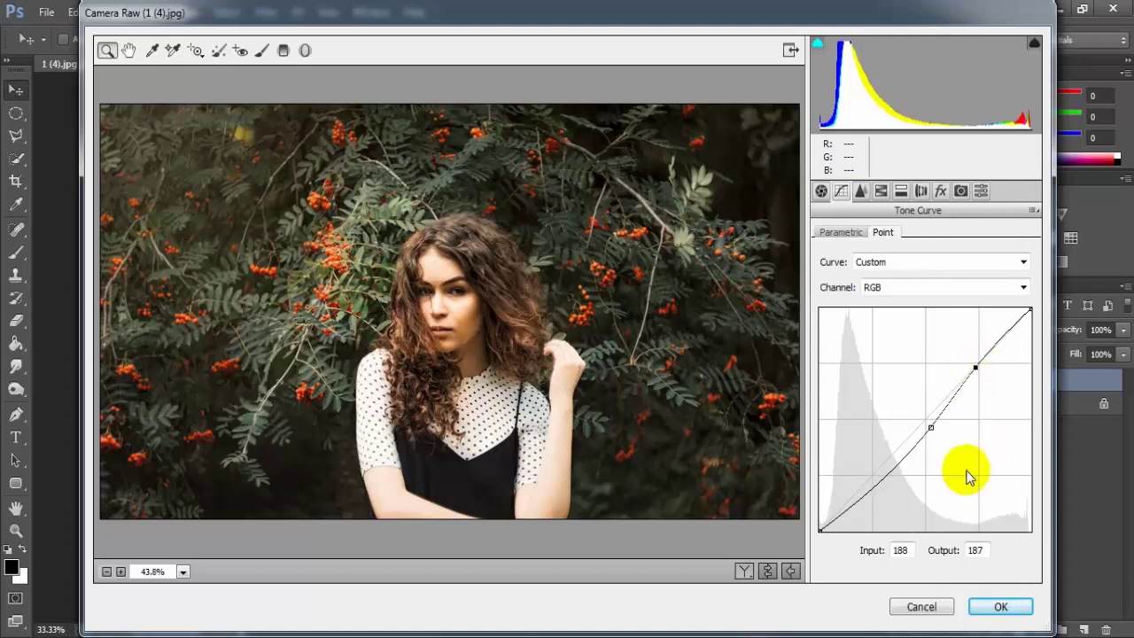
{"action": "left_click", "coordinate": [930, 430]}
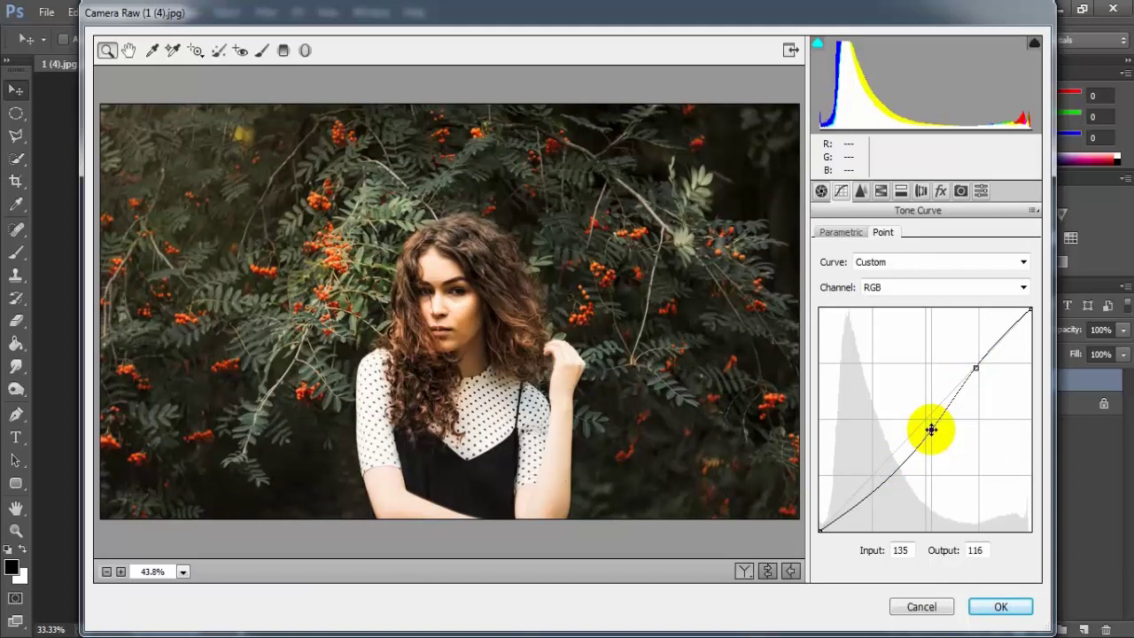
{"action": "left_click_drag", "start_coordinate": [932, 431], "coordinate": [932, 427]}
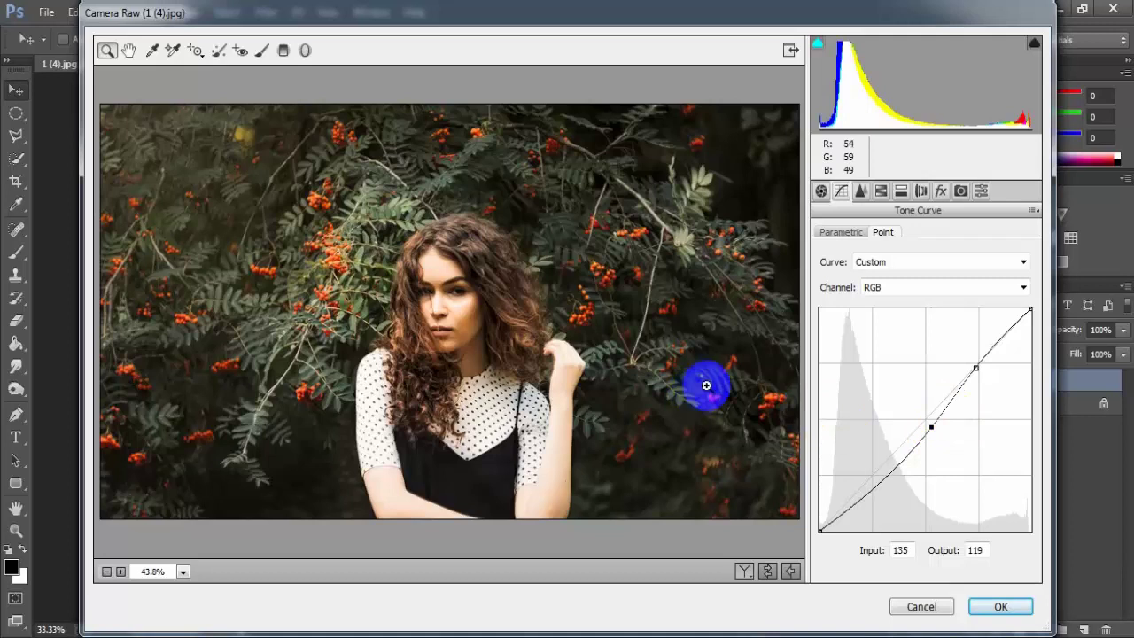
{"action": "left_click_drag", "start_coordinate": [932, 429], "coordinate": [934, 430]}
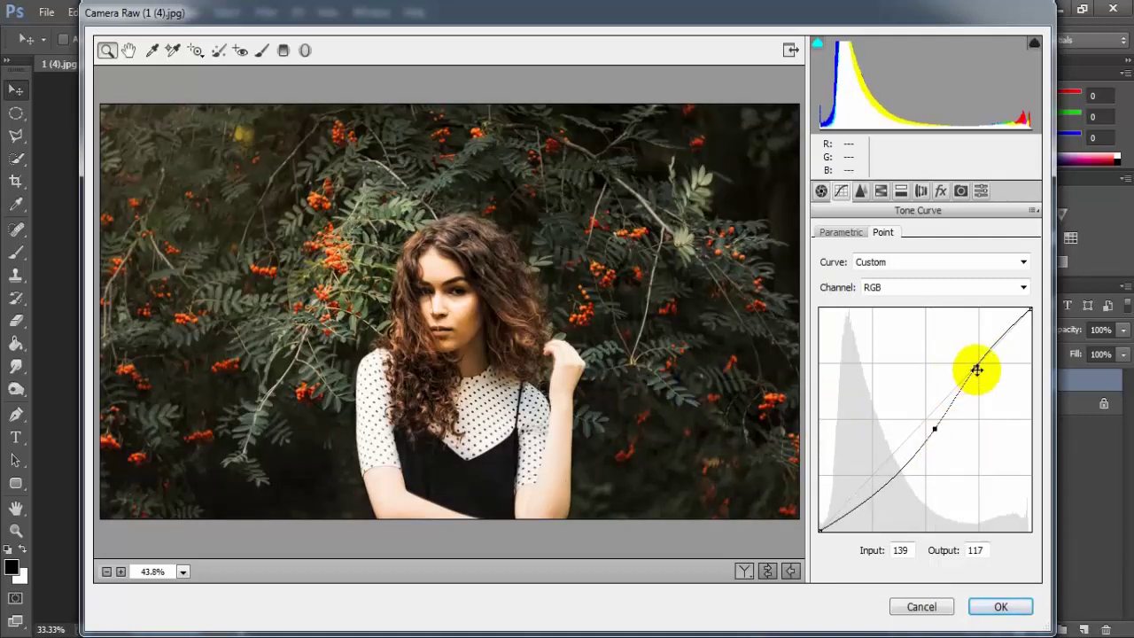
{"action": "left_click_drag", "start_coordinate": [973, 366], "coordinate": [972, 370]}
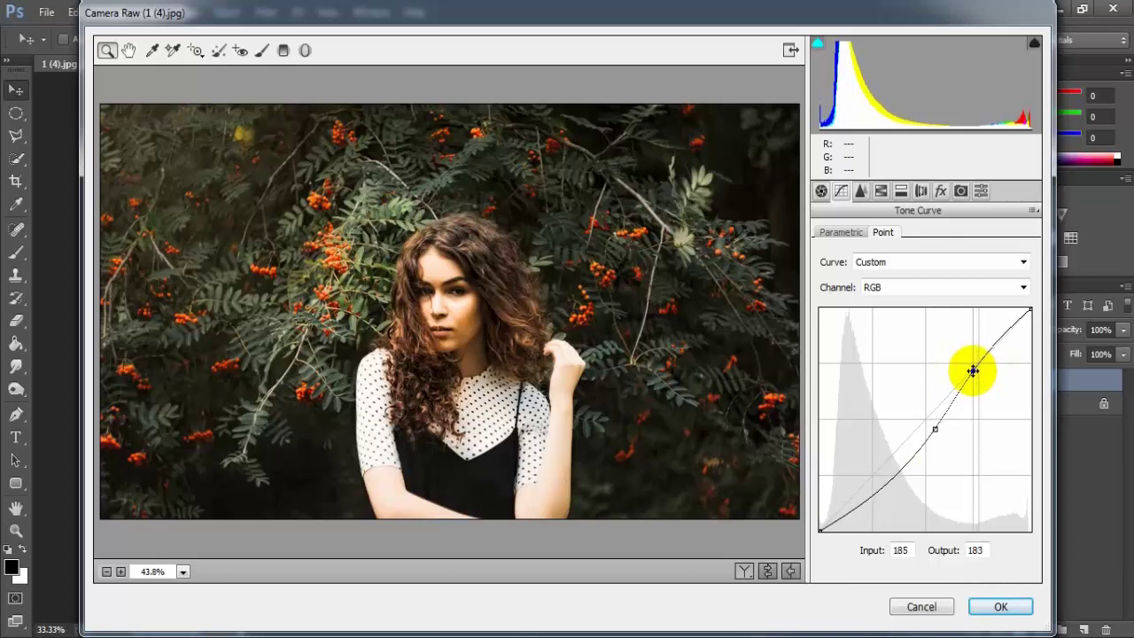
{"action": "left_click", "coordinate": [701, 386]}
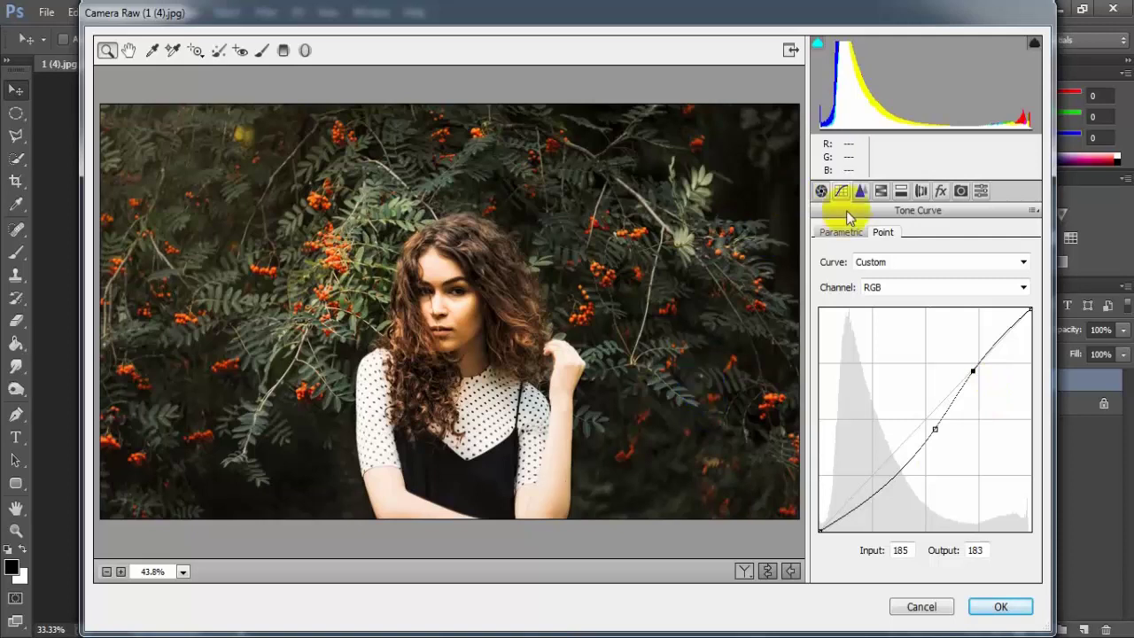
- Shift the Reds hue to +40 in HSL
{"action": "left_click", "coordinate": [885, 193]}
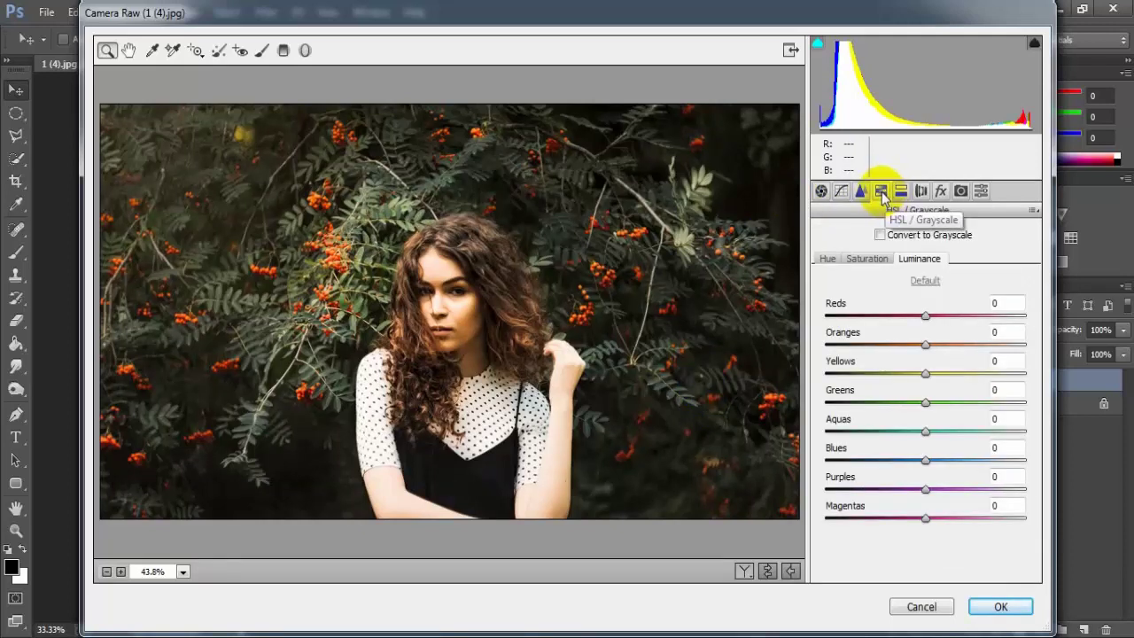
{"action": "left_click", "coordinate": [830, 259]}
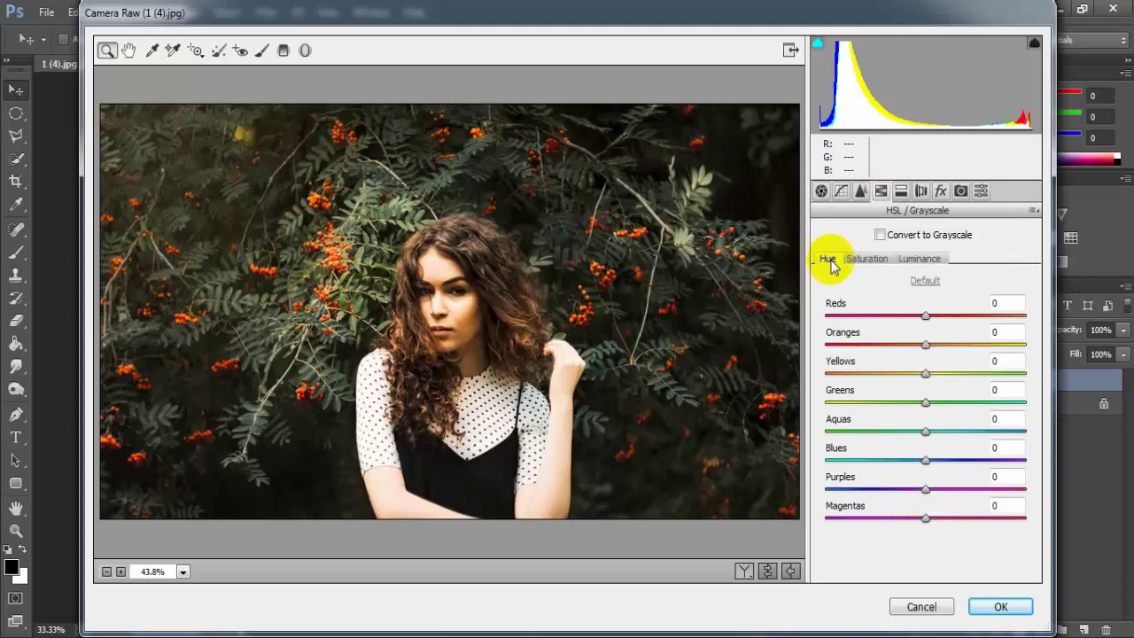
{"action": "left_click_drag", "start_coordinate": [928, 325], "coordinate": [966, 326]}
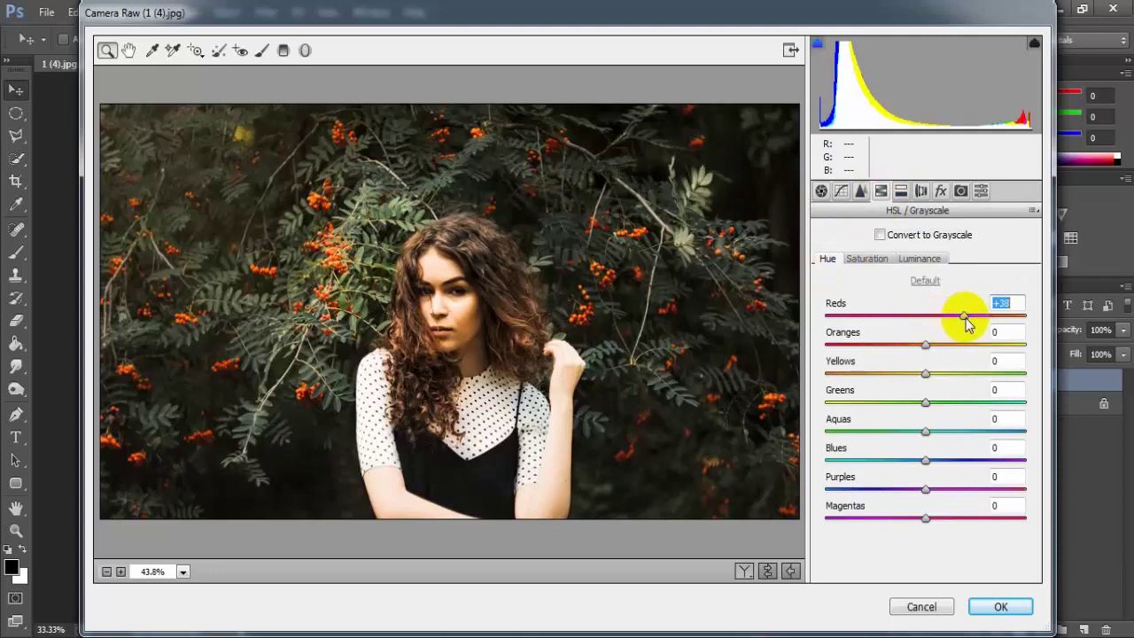
{"action": "left_click", "coordinate": [1007, 303]}
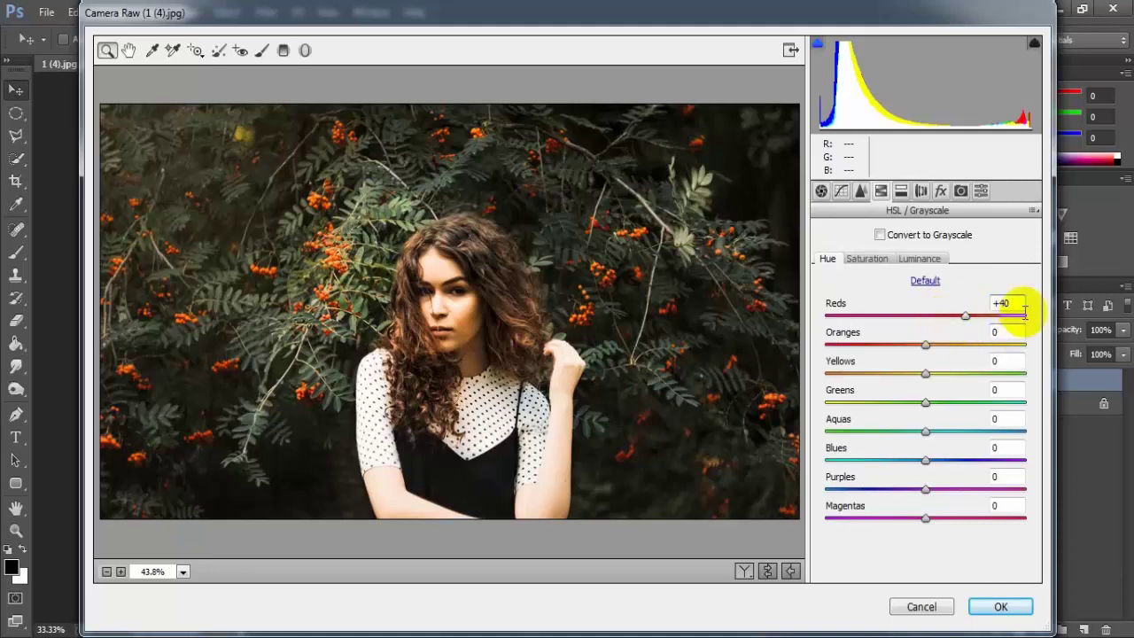
- Raise HSL saturation to Reds +10 and Oranges +20
{"action": "left_click", "coordinate": [871, 266]}
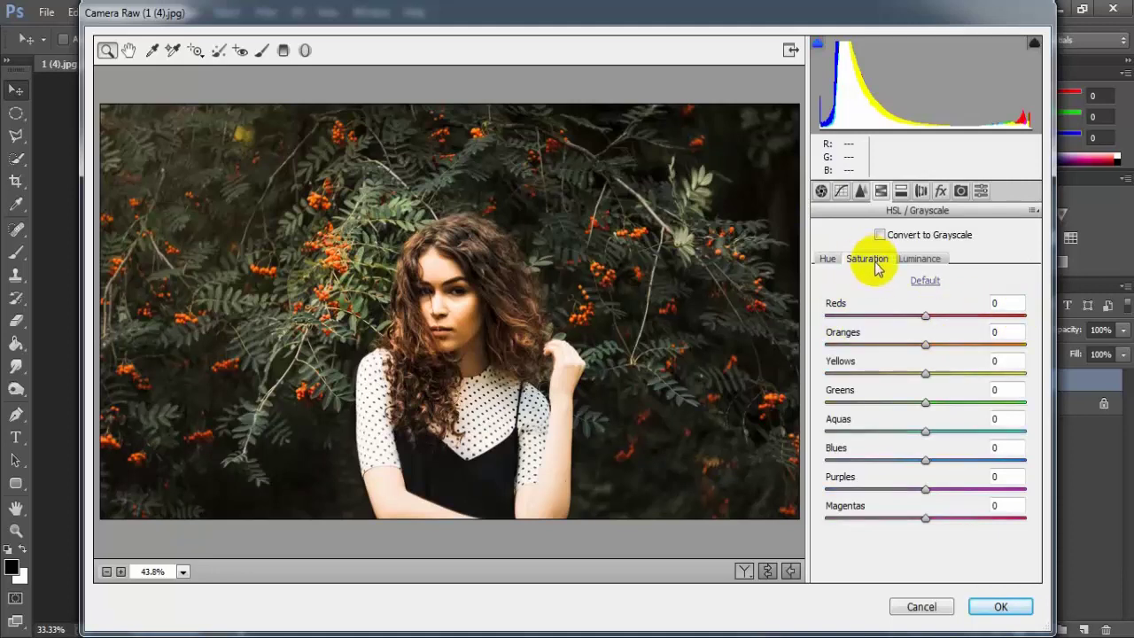
{"action": "left_click_drag", "start_coordinate": [932, 322], "coordinate": [938, 318]}
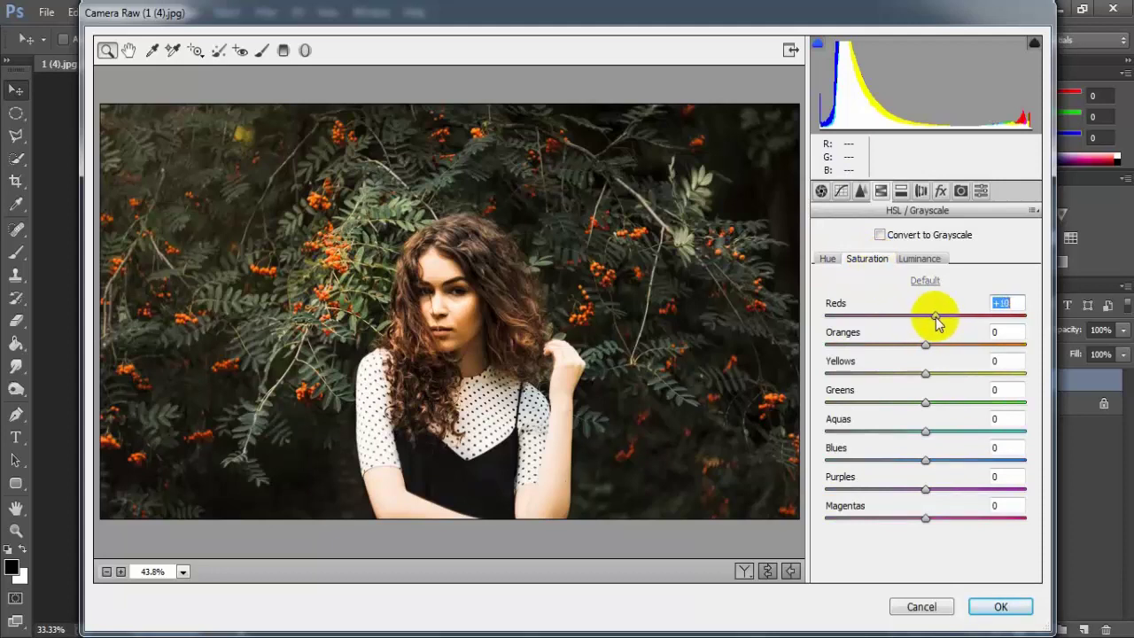
{"action": "left_click", "coordinate": [925, 345]}
{"action": "left_click_drag", "start_coordinate": [926, 350], "coordinate": [947, 350]}
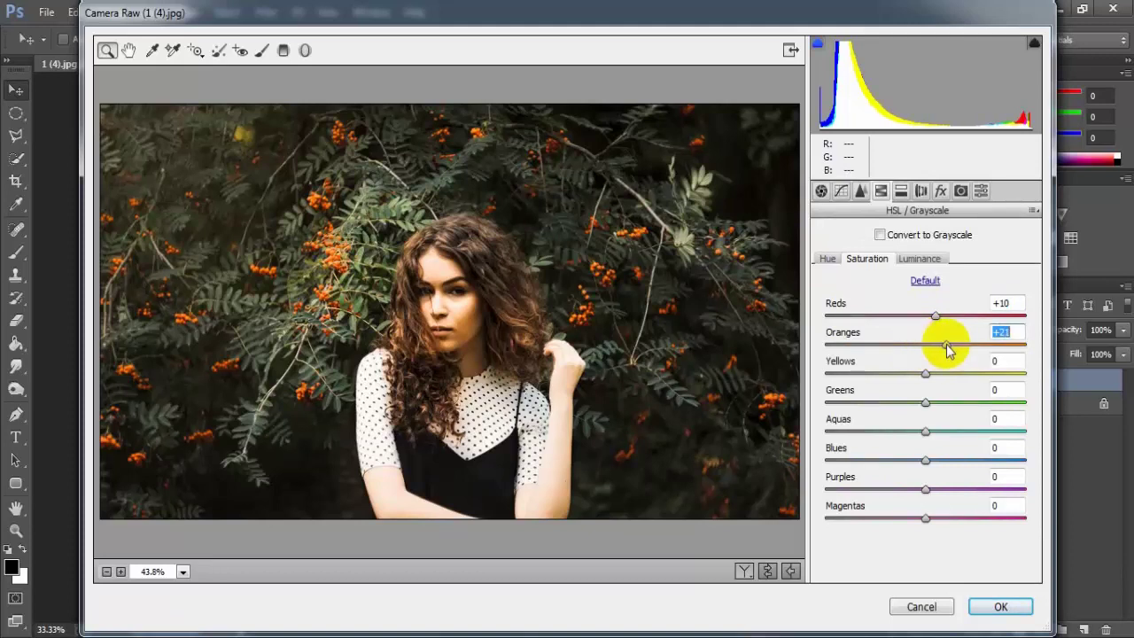
- Desaturate Yellows, Greens, Aquas, Blues, Purples and Magentas to -100
{"action": "left_click_drag", "start_coordinate": [926, 373], "coordinate": [792, 375]}
{"action": "left_click_drag", "start_coordinate": [927, 403], "coordinate": [772, 413]}
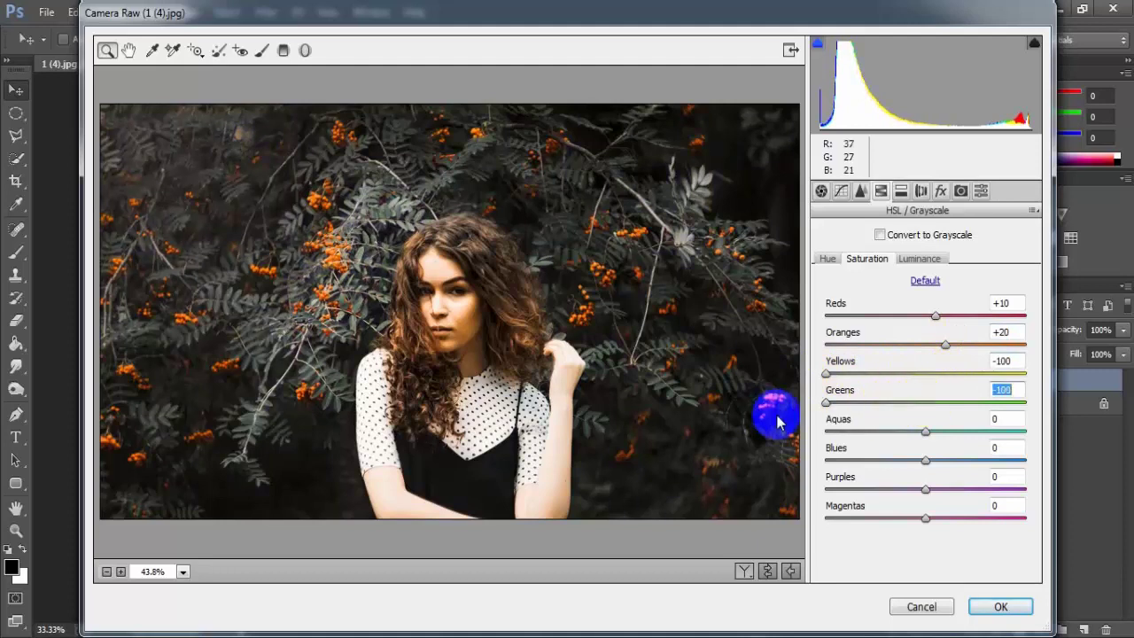
{"action": "left_click_drag", "start_coordinate": [925, 432], "coordinate": [802, 434]}
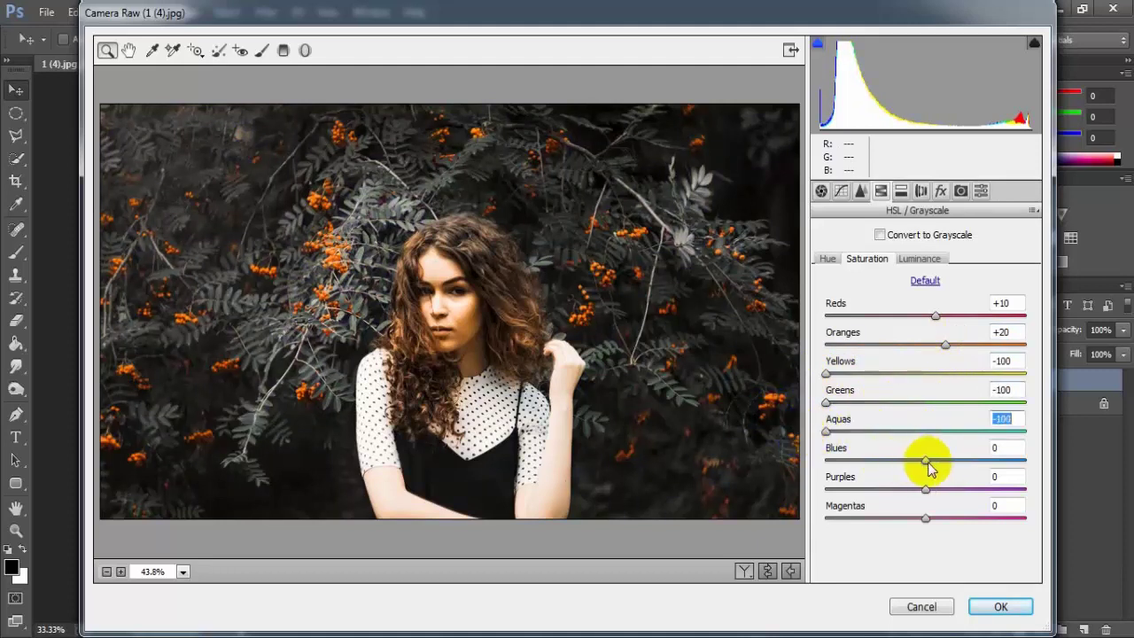
{"action": "left_click_drag", "start_coordinate": [927, 461], "coordinate": [831, 455]}
{"action": "left_click_drag", "start_coordinate": [925, 493], "coordinate": [833, 489]}
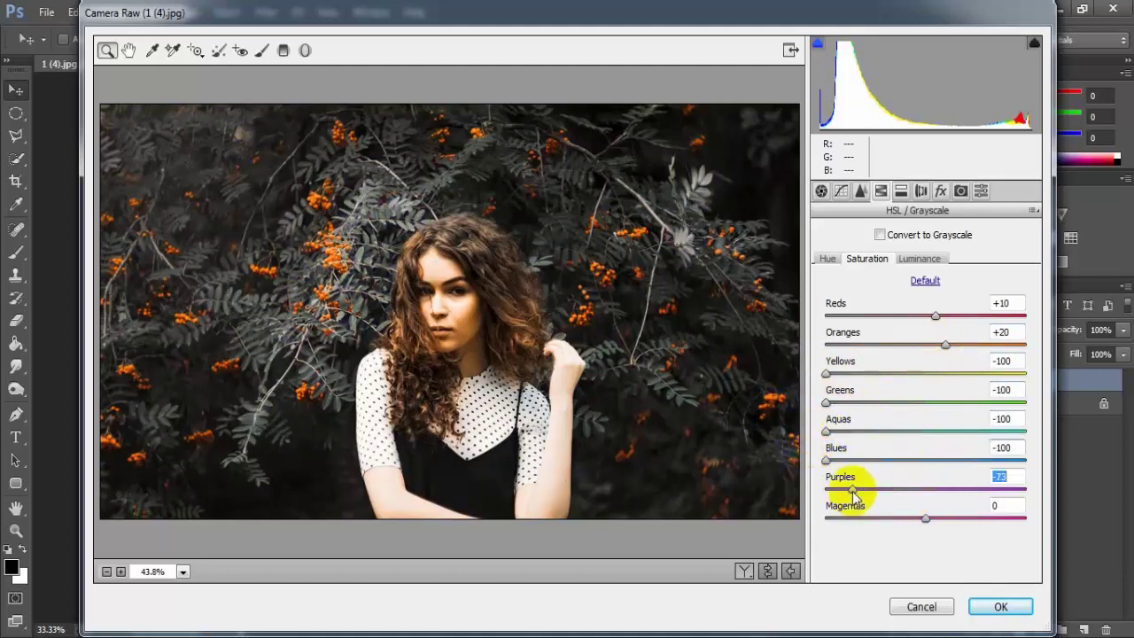
{"action": "left_click", "coordinate": [926, 521]}
{"action": "left_click_drag", "start_coordinate": [925, 521], "coordinate": [789, 510]}
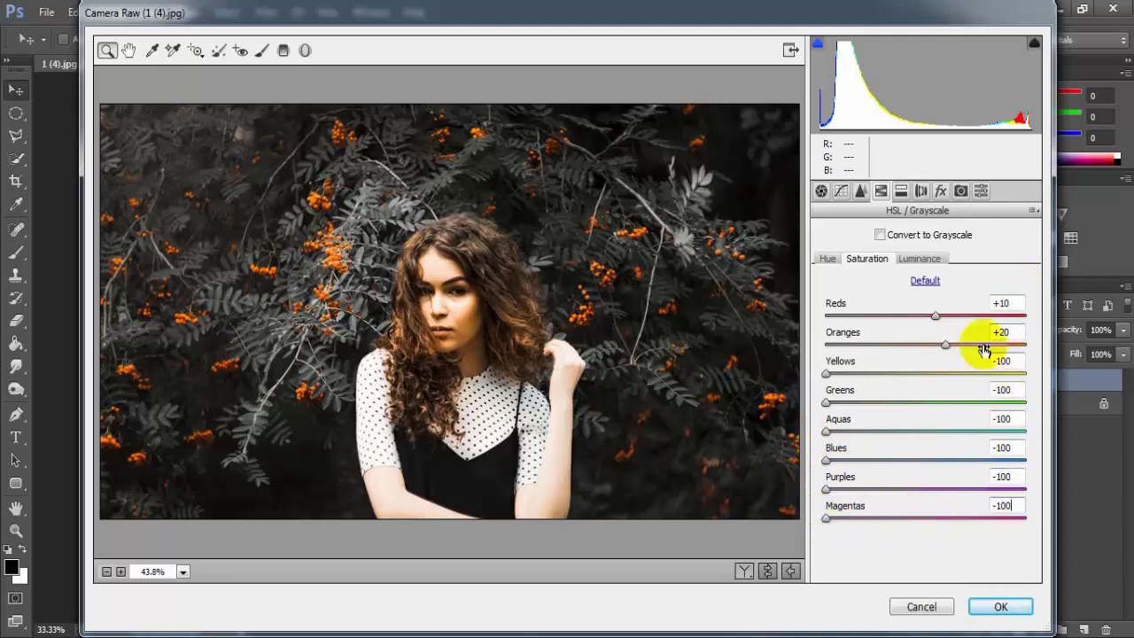
{"action": "left_click", "coordinate": [704, 382]}
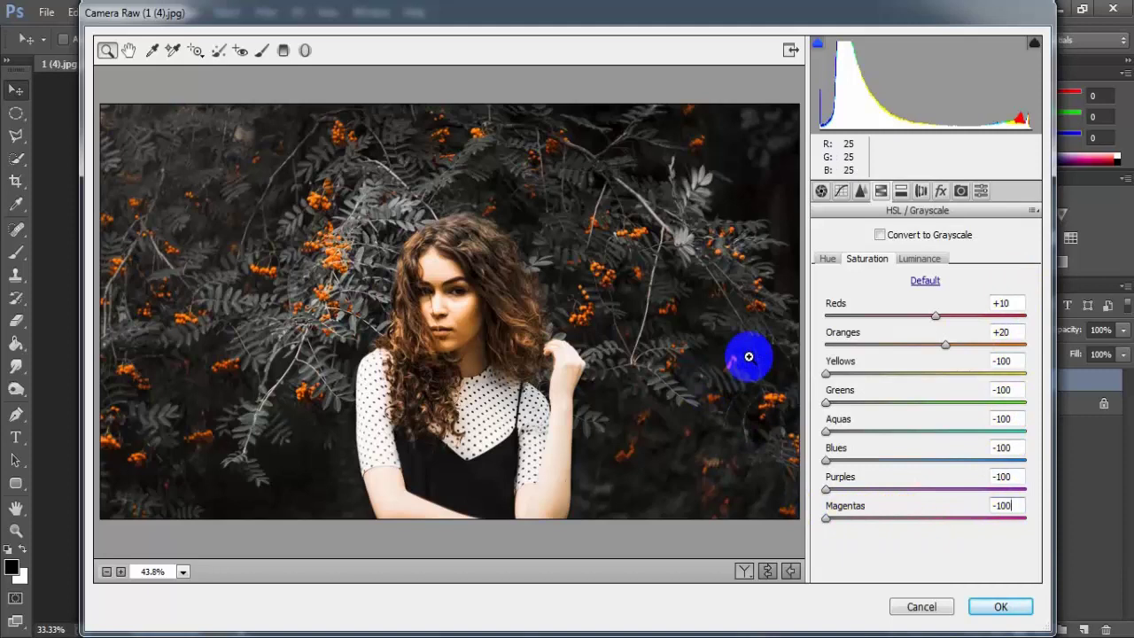
- Split-tone the highlights with Hue 210 at Saturation 7
{"action": "left_click", "coordinate": [902, 192]}
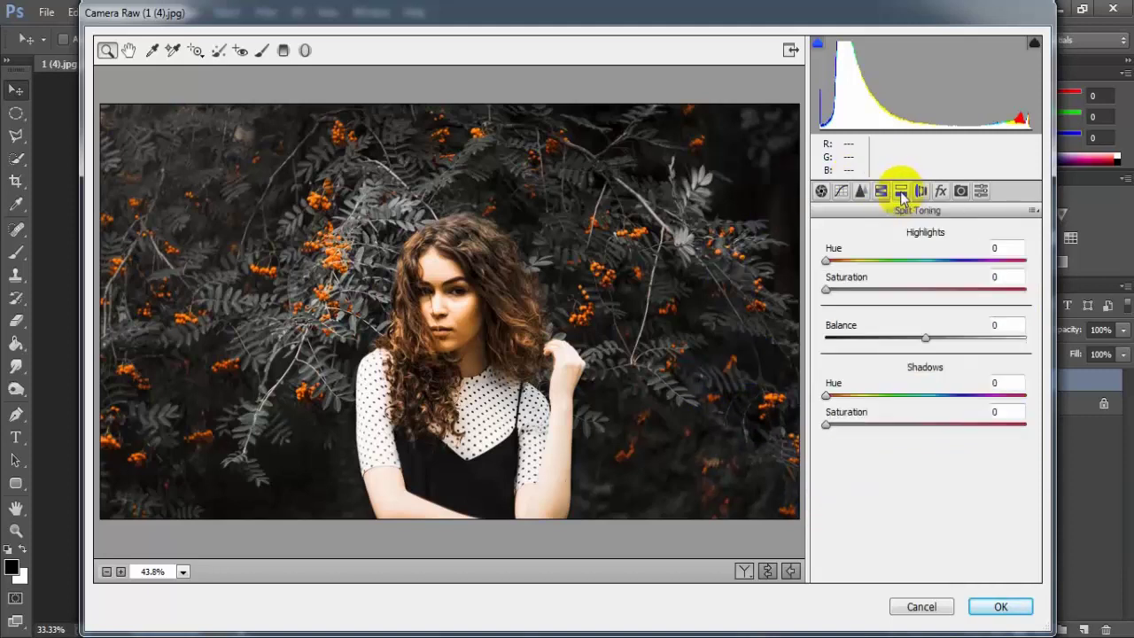
{"action": "left_click_drag", "start_coordinate": [831, 266], "coordinate": [939, 277]}
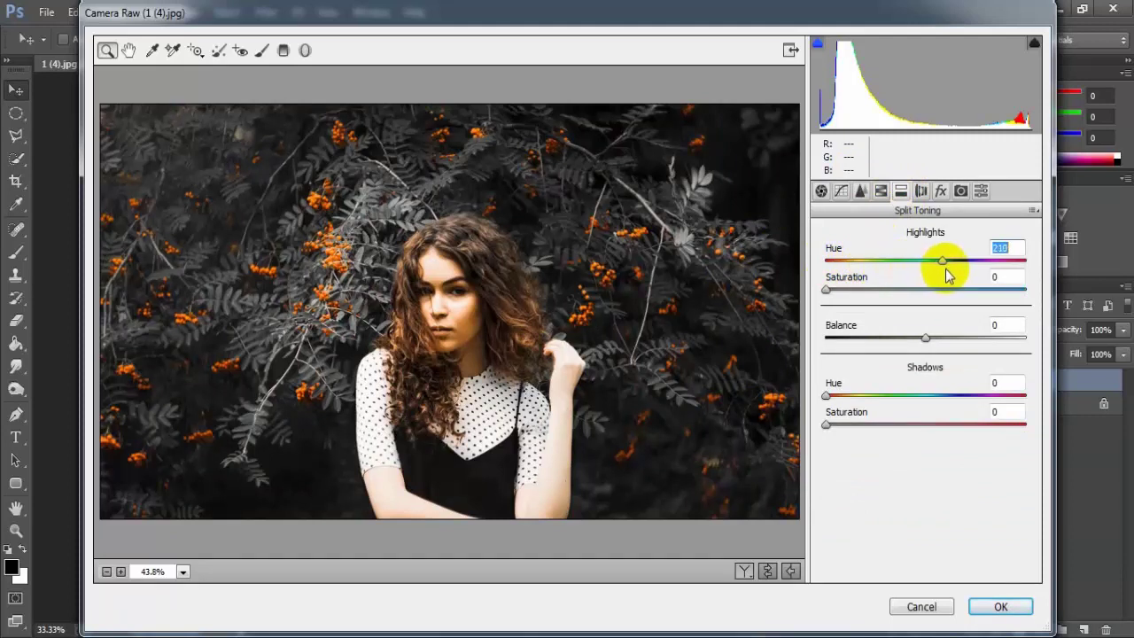
{"action": "left_click_drag", "start_coordinate": [833, 290], "coordinate": [842, 296]}
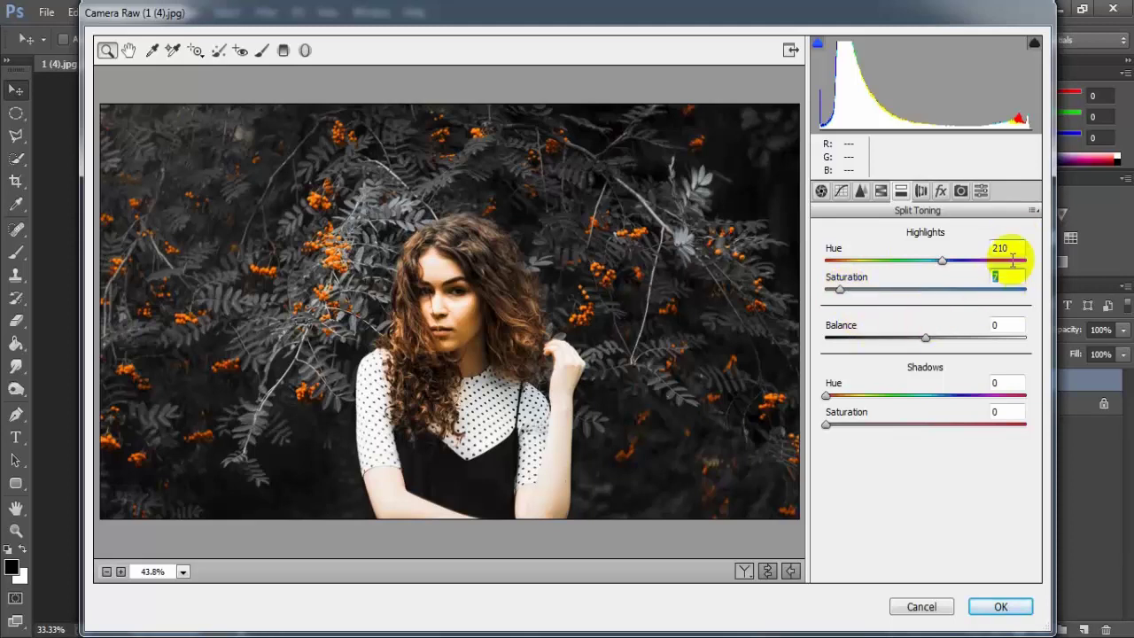
{"action": "left_click", "coordinate": [749, 274]}
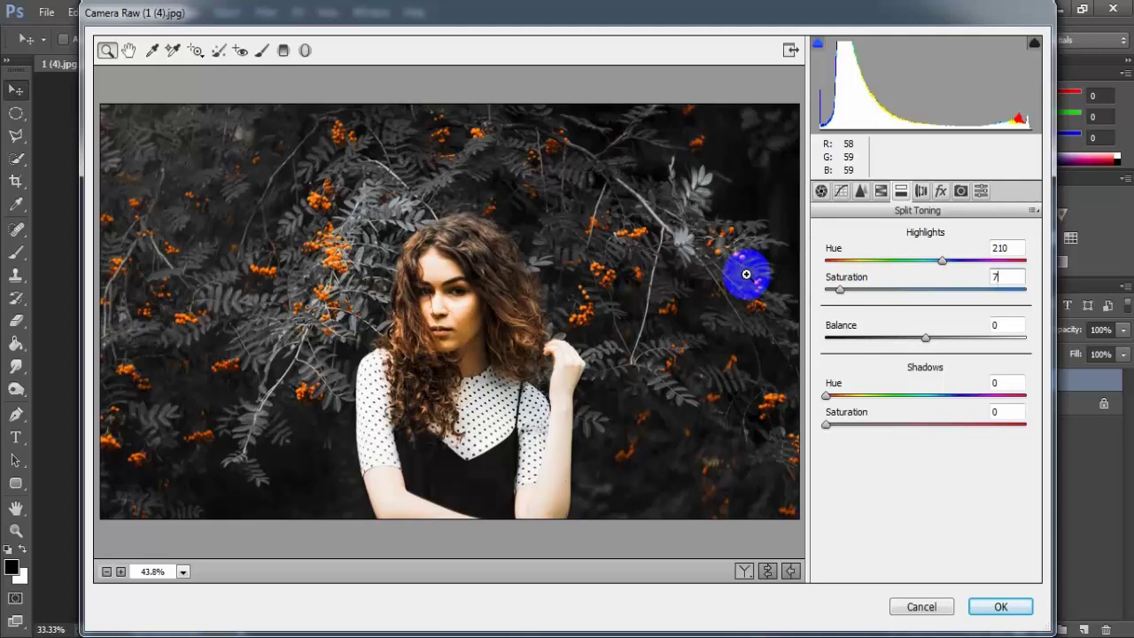
{"action": "left_click", "coordinate": [941, 191]}
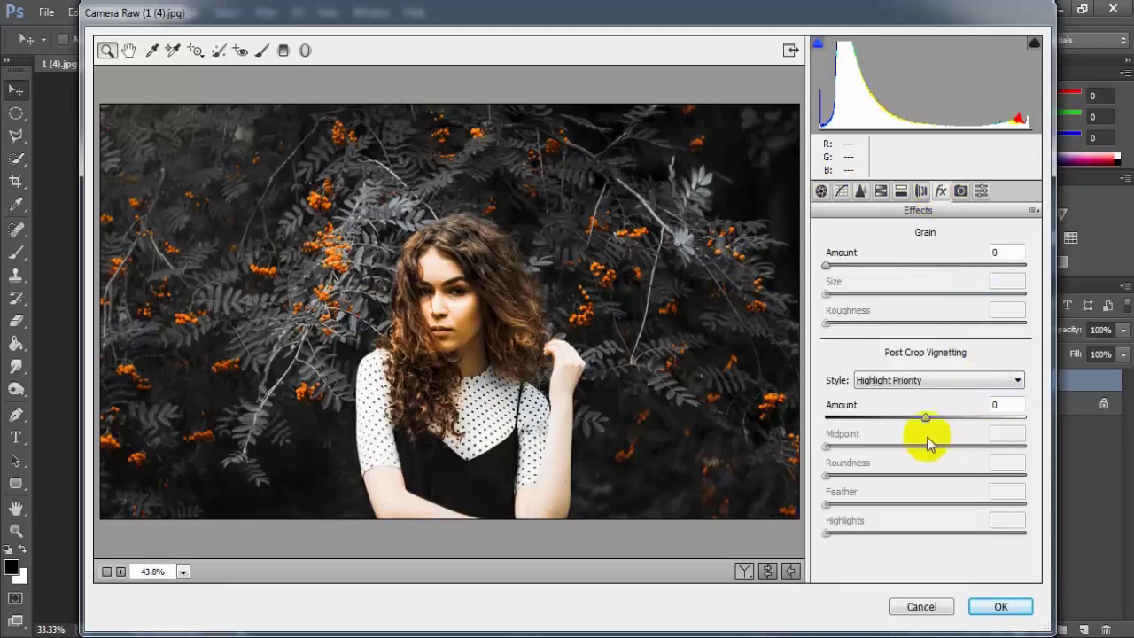
- Add a post-crop vignette with Amount -25
{"action": "left_click_drag", "start_coordinate": [924, 421], "coordinate": [903, 423]}
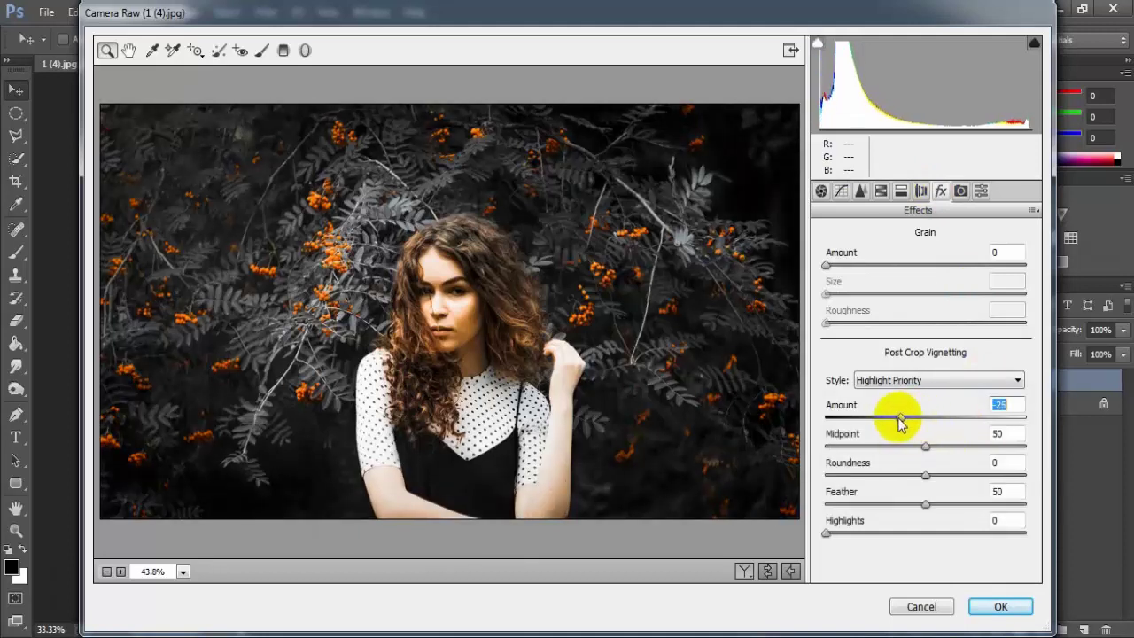
{"action": "left_click", "coordinate": [1001, 406]}
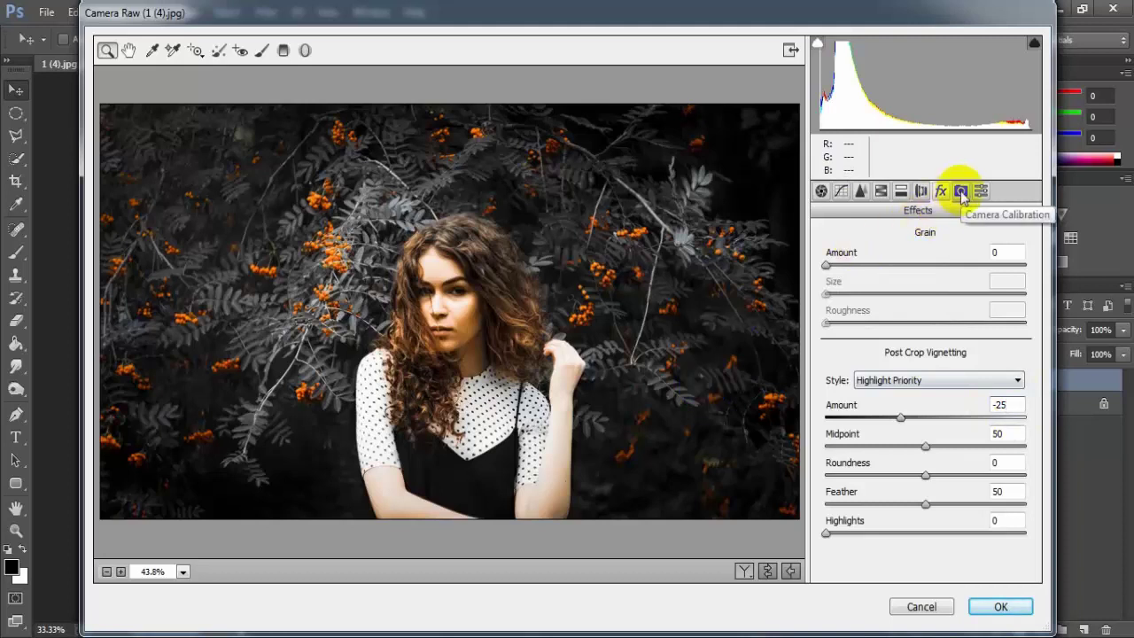
- Set Blue Primary hue to -21, compare before/after, and apply the Camera Raw grade
{"action": "left_click", "coordinate": [961, 192]}
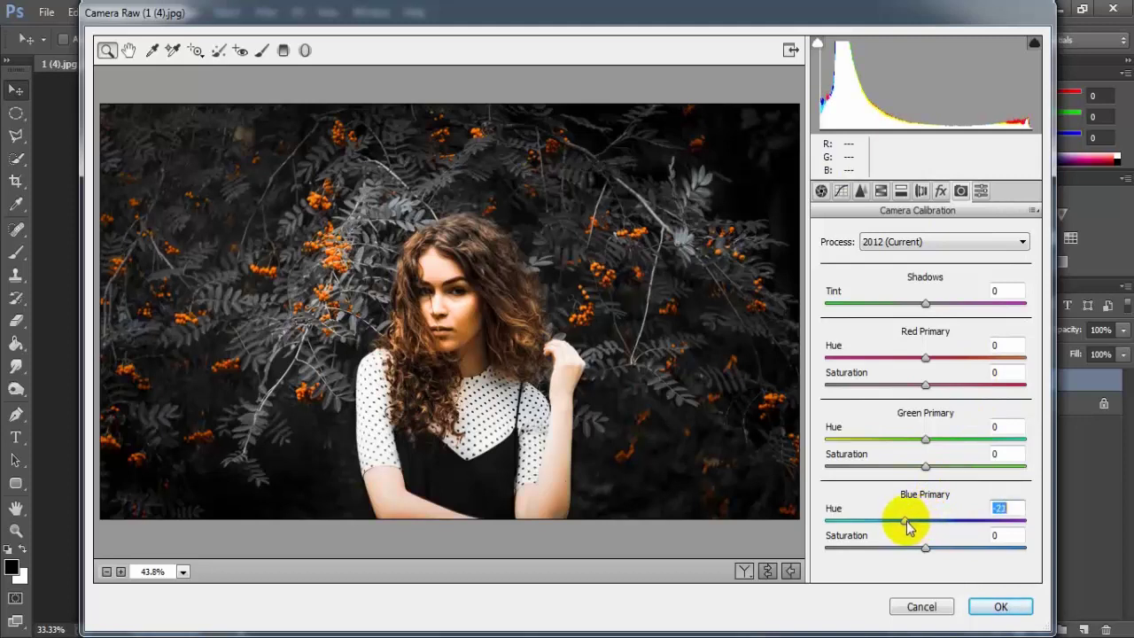
{"action": "left_click", "coordinate": [1004, 508]}
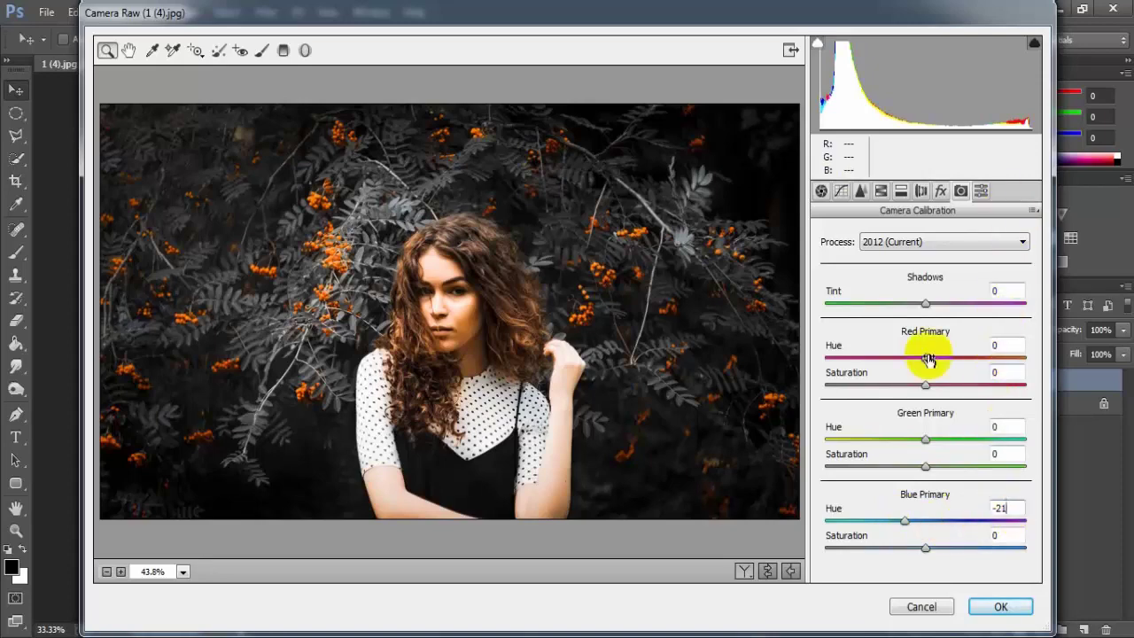
{"action": "left_click", "coordinate": [742, 571]}
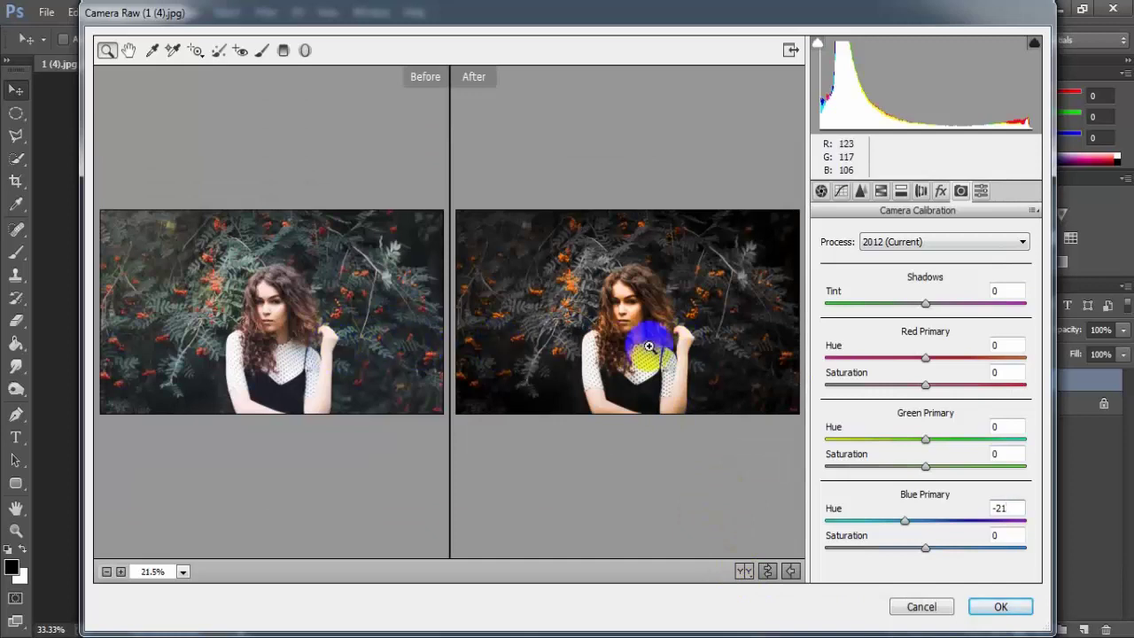
{"action": "left_click", "coordinate": [991, 610]}
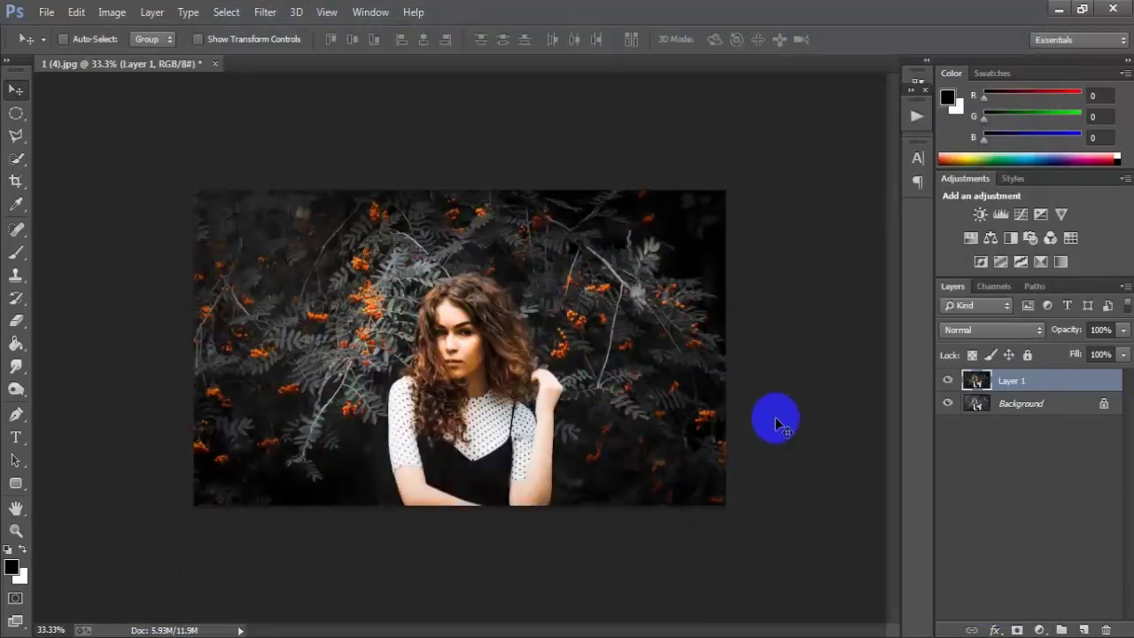
{"action": "key", "text": "ctrl+plus"}
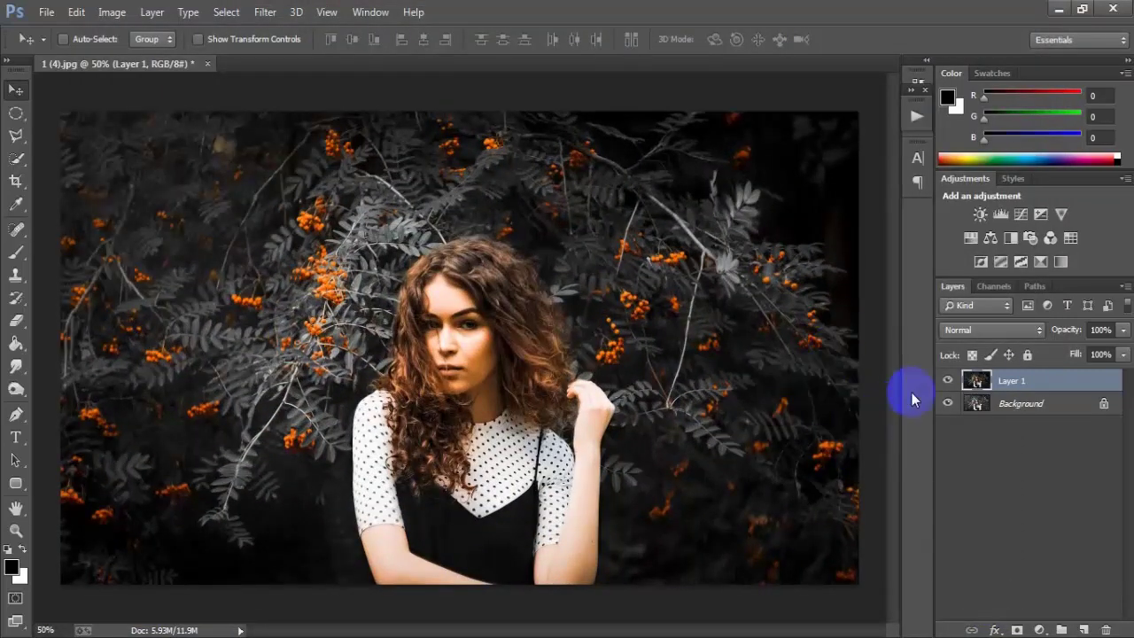
{"action": "left_click", "coordinate": [948, 381]}
{"action": "left_click", "coordinate": [947, 381]}
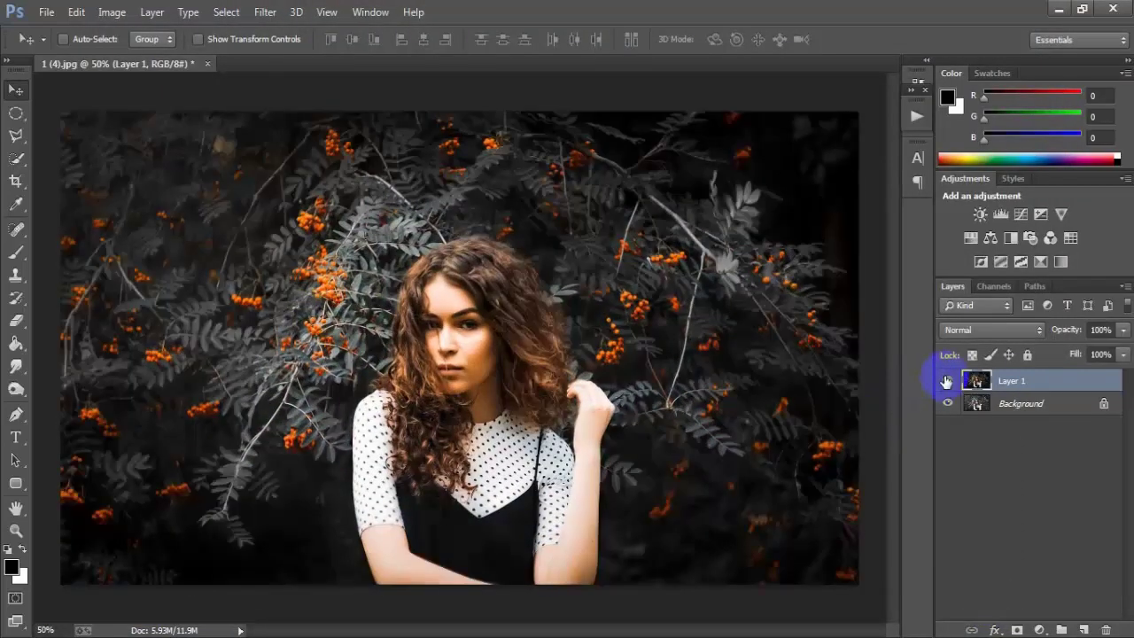
{"action": "left_click", "coordinate": [947, 380]}
{"action": "left_click", "coordinate": [947, 380]}
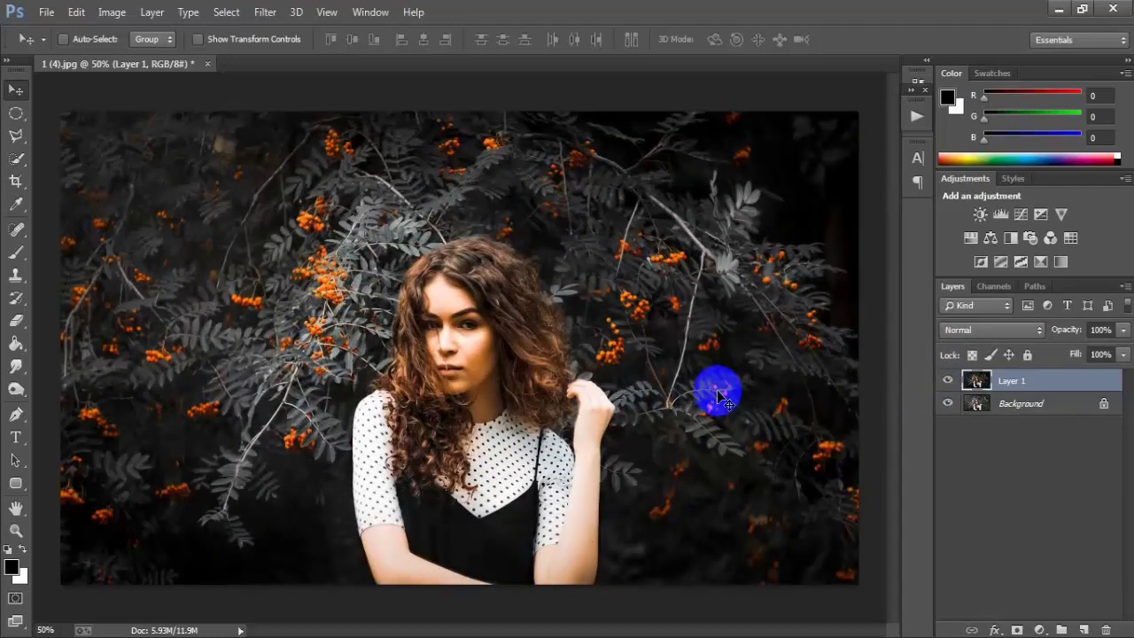
{"action": "left_click", "coordinate": [948, 380]}
{"action": "left_click", "coordinate": [948, 380]}
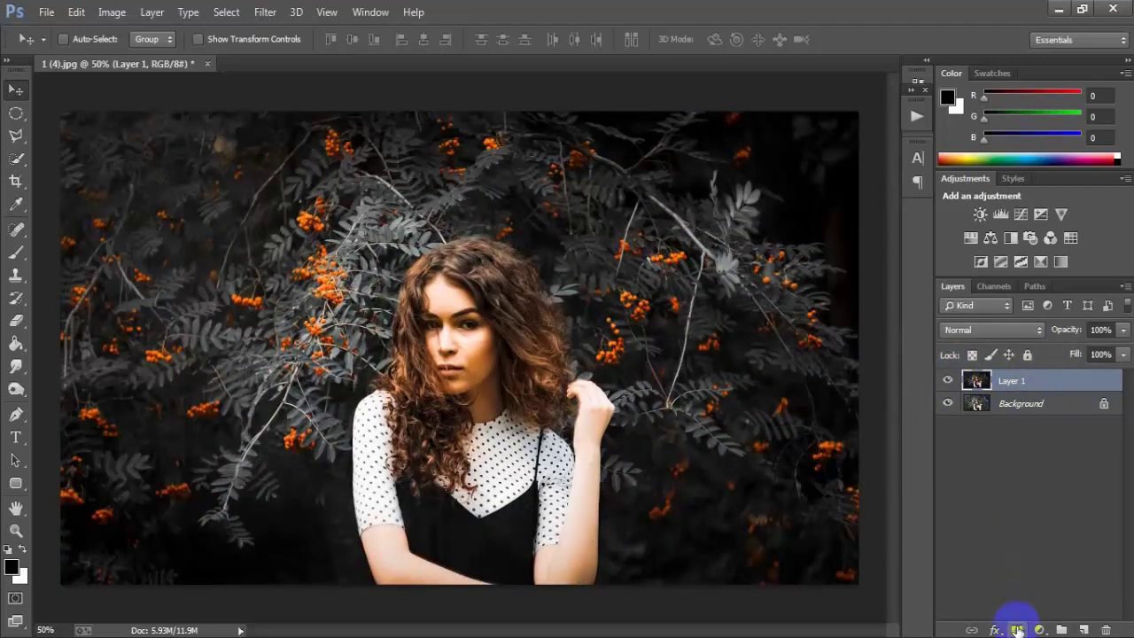
- Add a layer mask to Layer 1 and pick a soft round brush
{"action": "left_click", "coordinate": [1017, 629]}
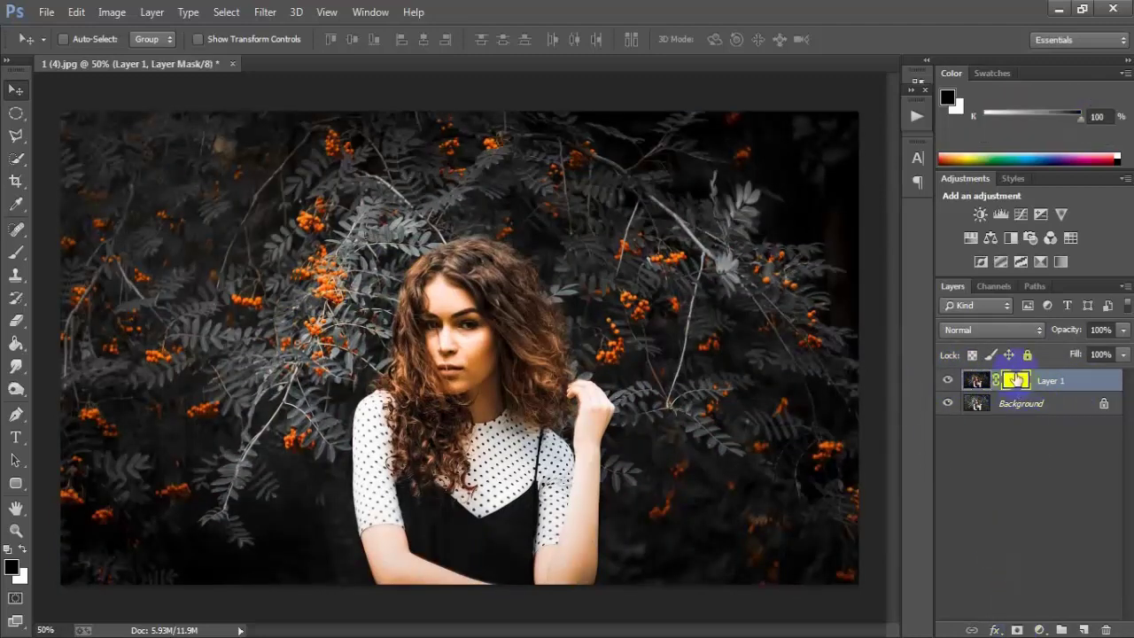
{"action": "left_click", "coordinate": [743, 387]}
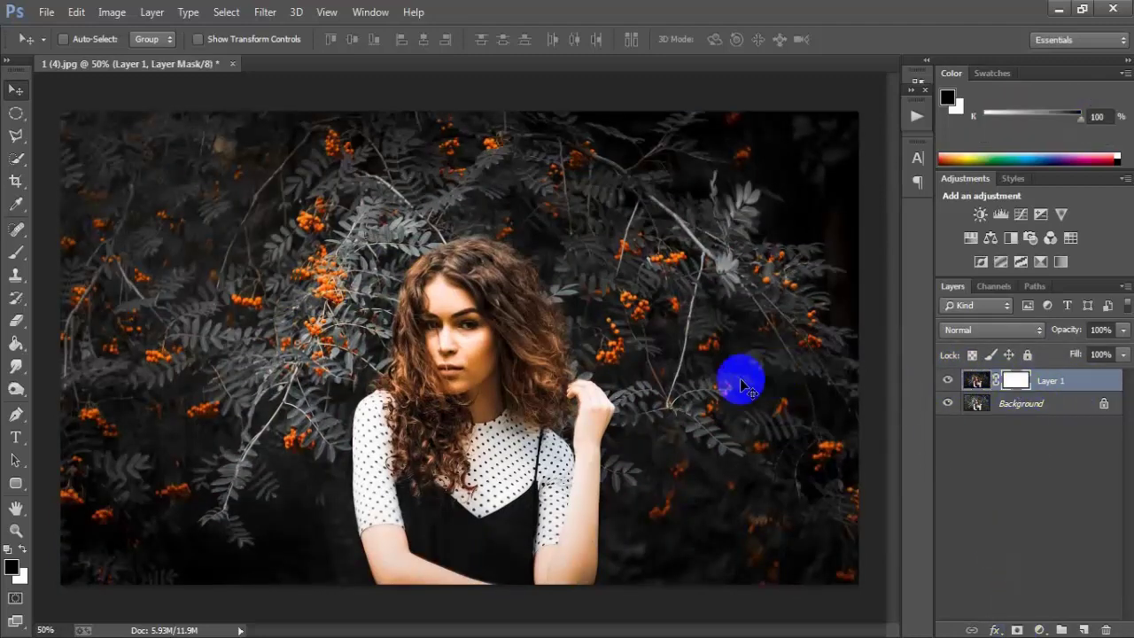
{"action": "left_click", "coordinate": [16, 253]}
{"action": "right_click", "coordinate": [620, 268]}
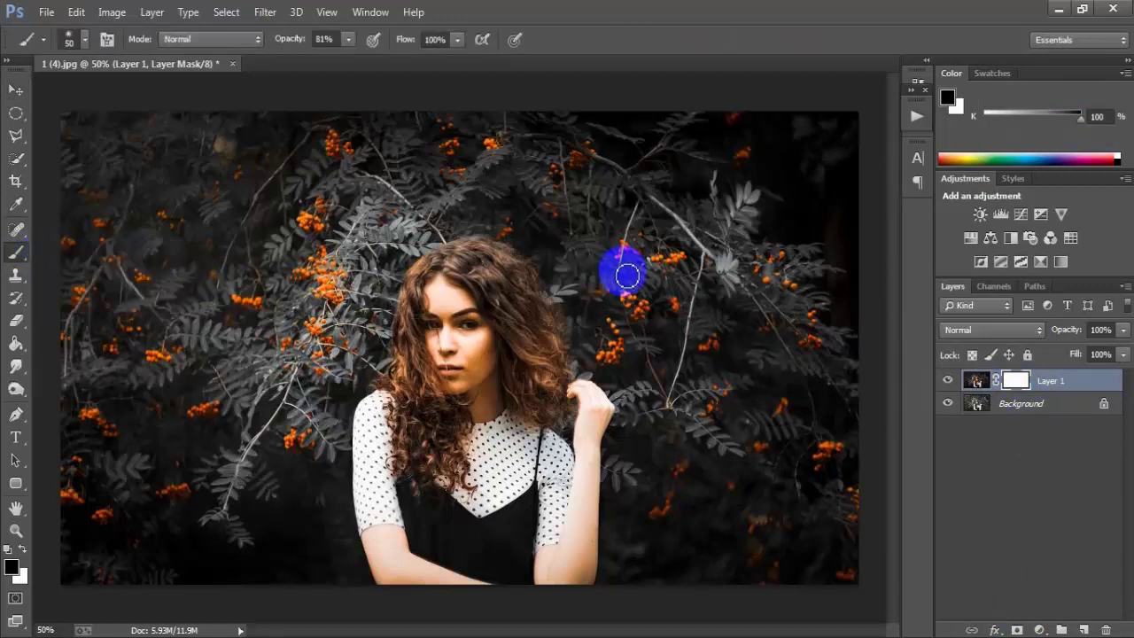
{"action": "left_click", "coordinate": [656, 394]}
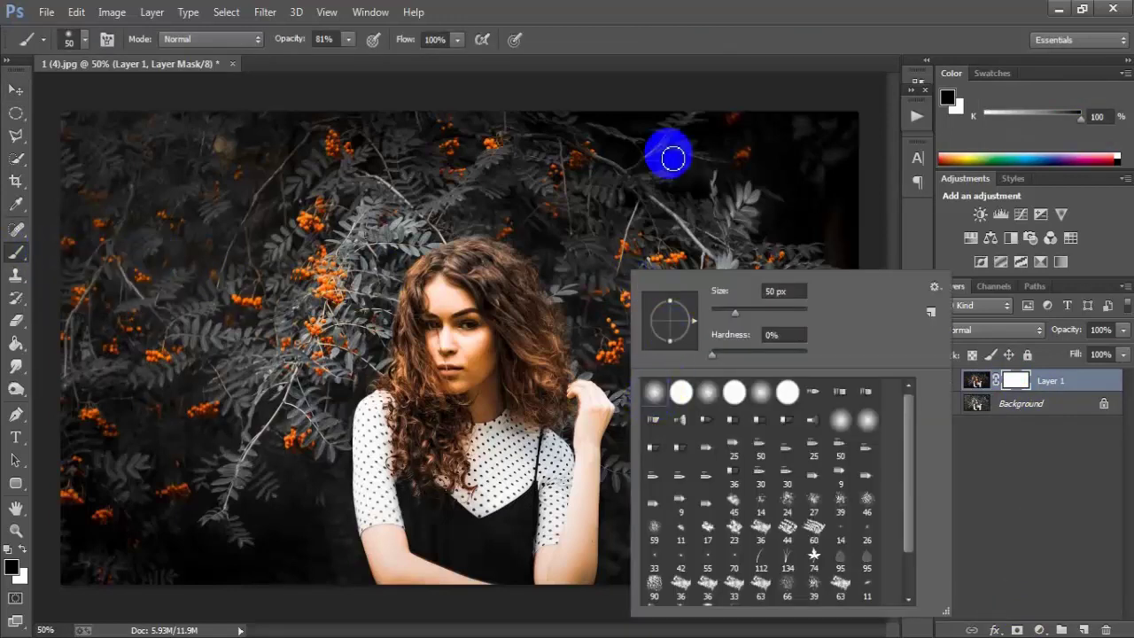
{"action": "key", "text": "Return"}
- Paint black at 76% opacity over the woman's face on the mask
{"action": "left_click", "coordinate": [346, 41]}
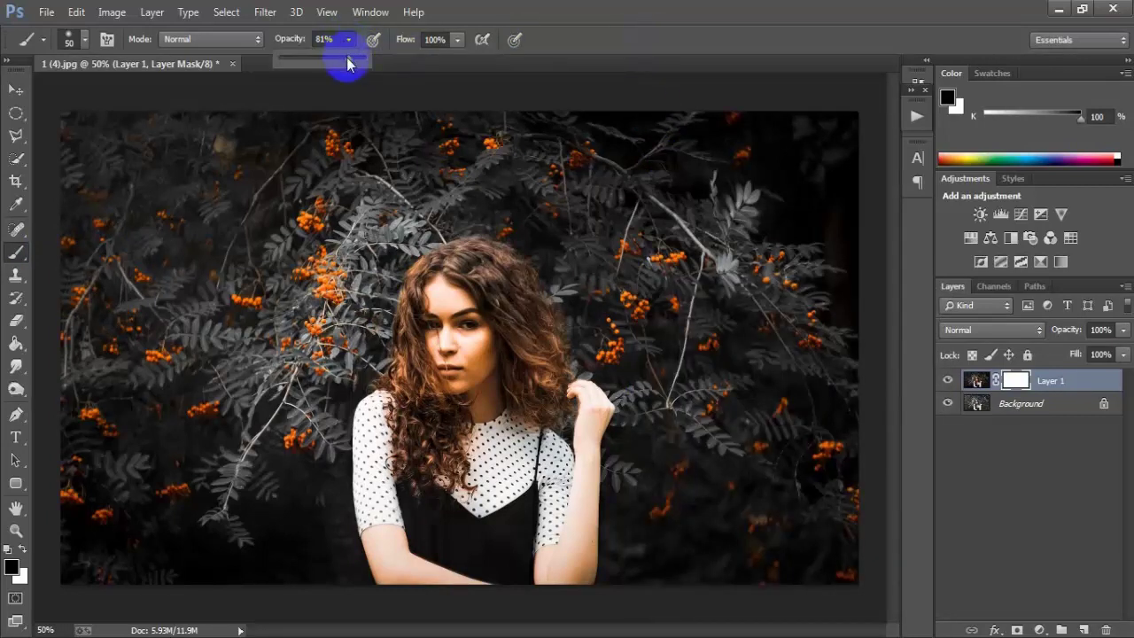
{"action": "left_click", "coordinate": [599, 292]}
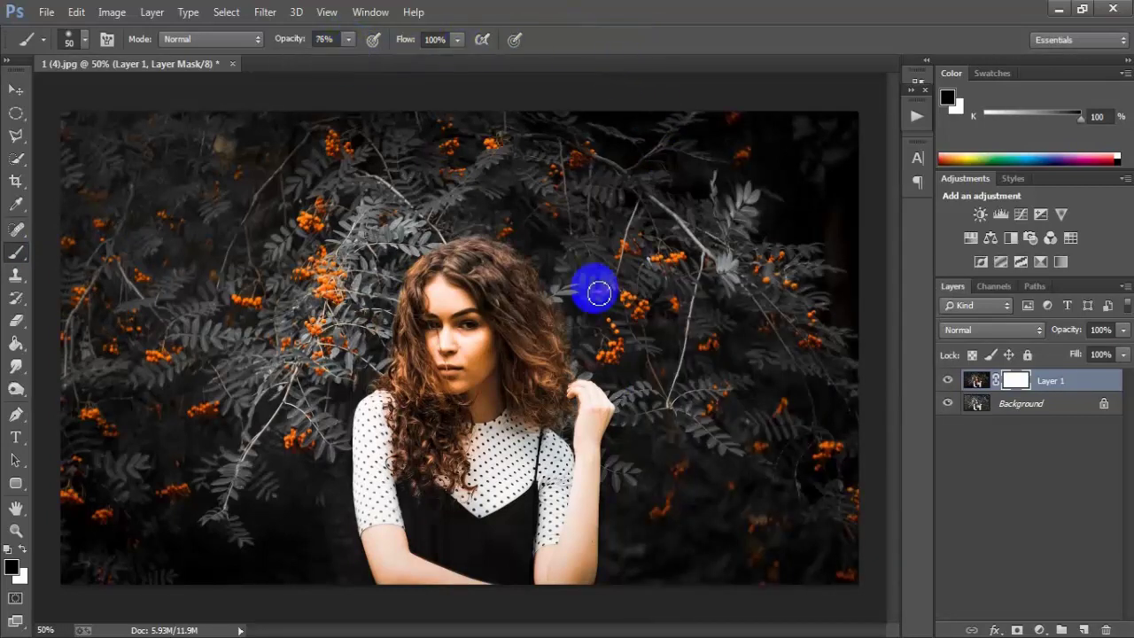
{"action": "mouse_move", "coordinate": [444, 320]}
{"action": "left_mouse_down"}
{"action": "mouse_move", "coordinate": [461, 328]}
{"action": "mouse_move", "coordinate": [444, 323]}
{"action": "mouse_move", "coordinate": [460, 318]}
{"action": "mouse_move", "coordinate": [477, 349]}
{"action": "mouse_move", "coordinate": [434, 378]}
{"action": "mouse_move", "coordinate": [459, 378]}
{"action": "mouse_move", "coordinate": [469, 354]}
{"action": "mouse_move", "coordinate": [451, 324]}
{"action": "mouse_move", "coordinate": [540, 458]}
{"action": "left_mouse_up"}
{"action": "left_click", "coordinate": [16, 89]}
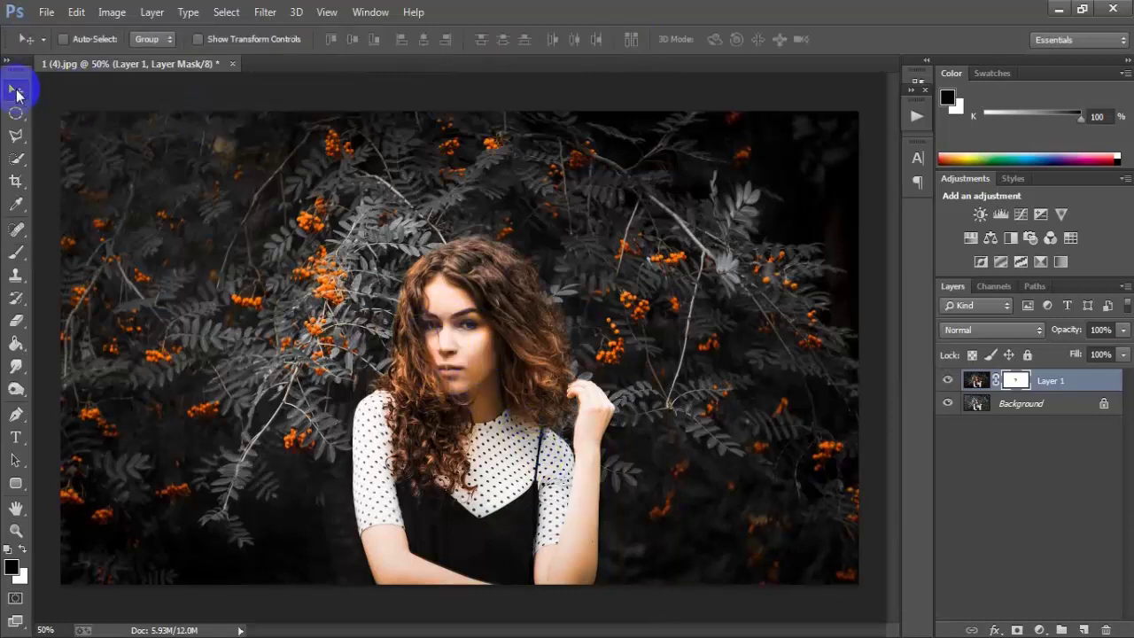
{"action": "left_click", "coordinate": [947, 405], "text": "alt"}
{"action": "left_click", "coordinate": [947, 405], "text": "alt"}
{"action": "left_click", "coordinate": [947, 405], "text": "alt"}
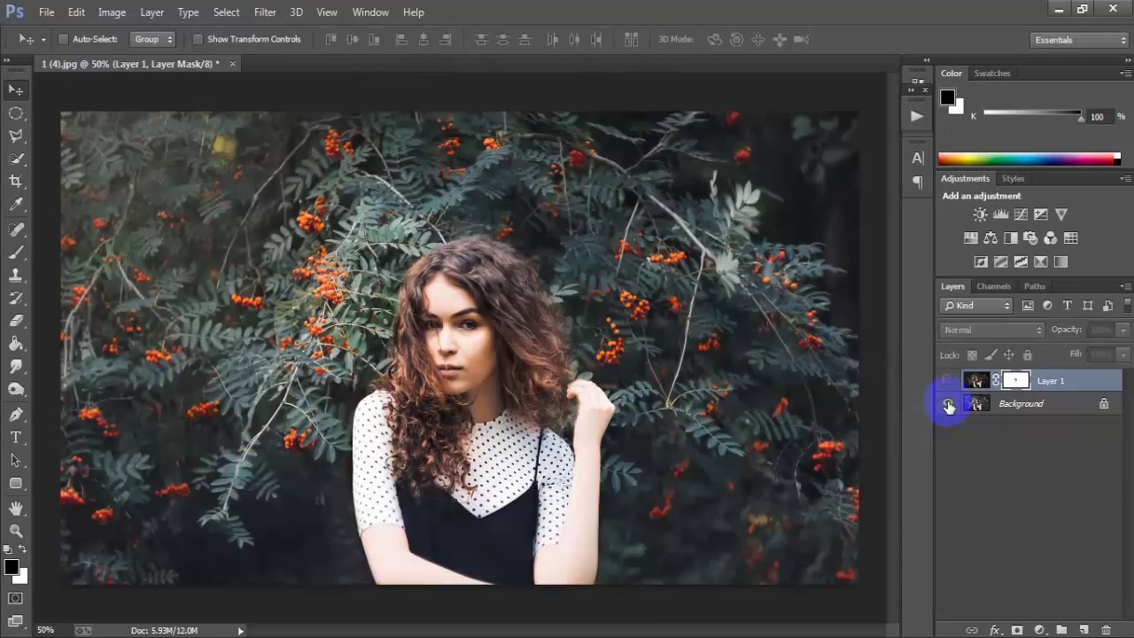
{"action": "left_click", "coordinate": [947, 405], "text": "alt"}
{"action": "left_click", "coordinate": [947, 405], "text": "alt"}
{"action": "left_click", "coordinate": [947, 405], "text": "alt"}
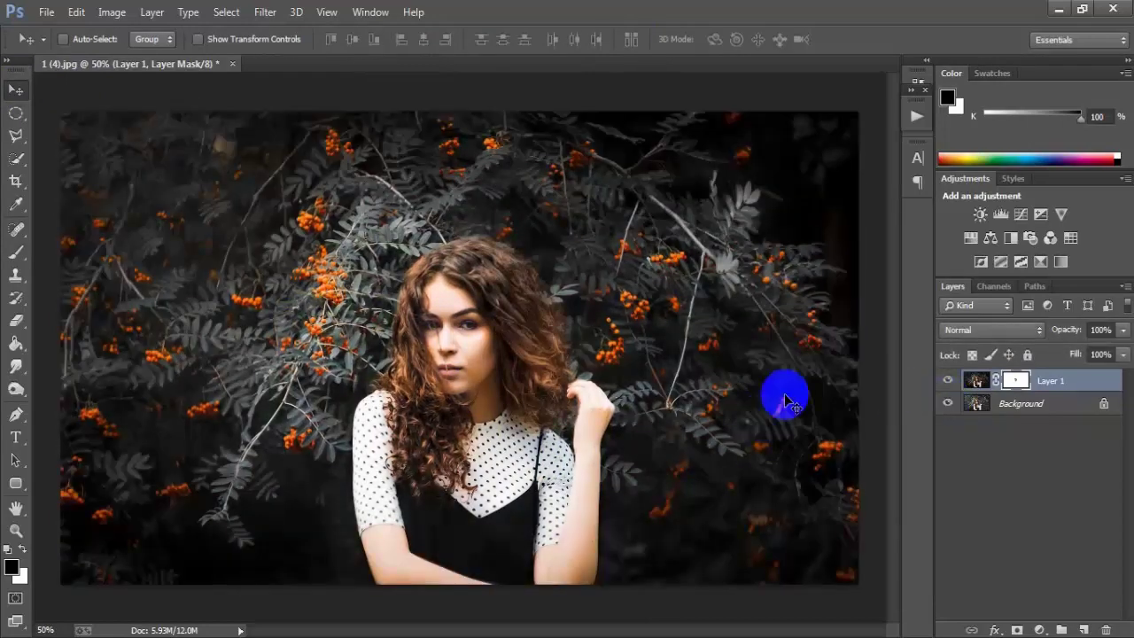